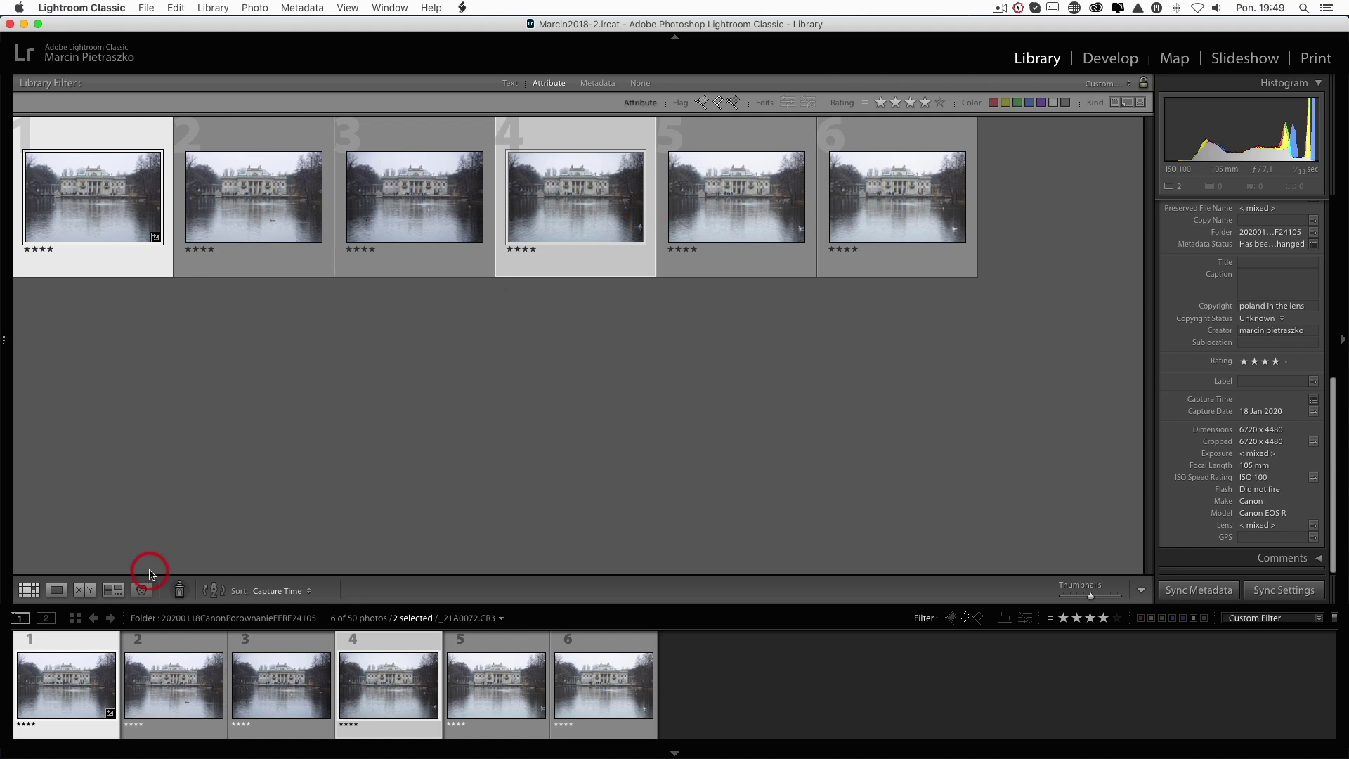
Step: Compare _21A0074.CR3 as the select with _21A0075.CR3 as the candidate, examining the street lamps and reclining statue
{"action": "left_click", "coordinate": [88, 591]}
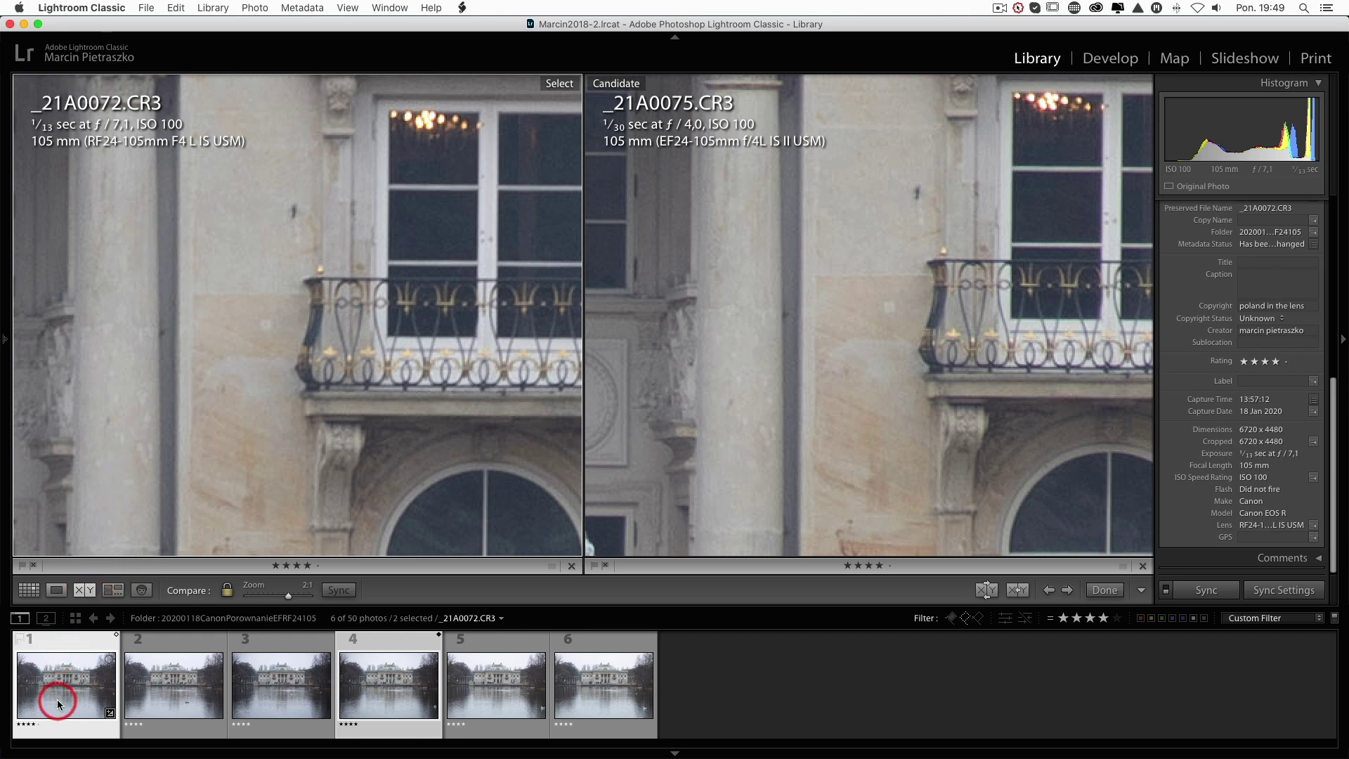
{"action": "left_click", "coordinate": [271, 694]}
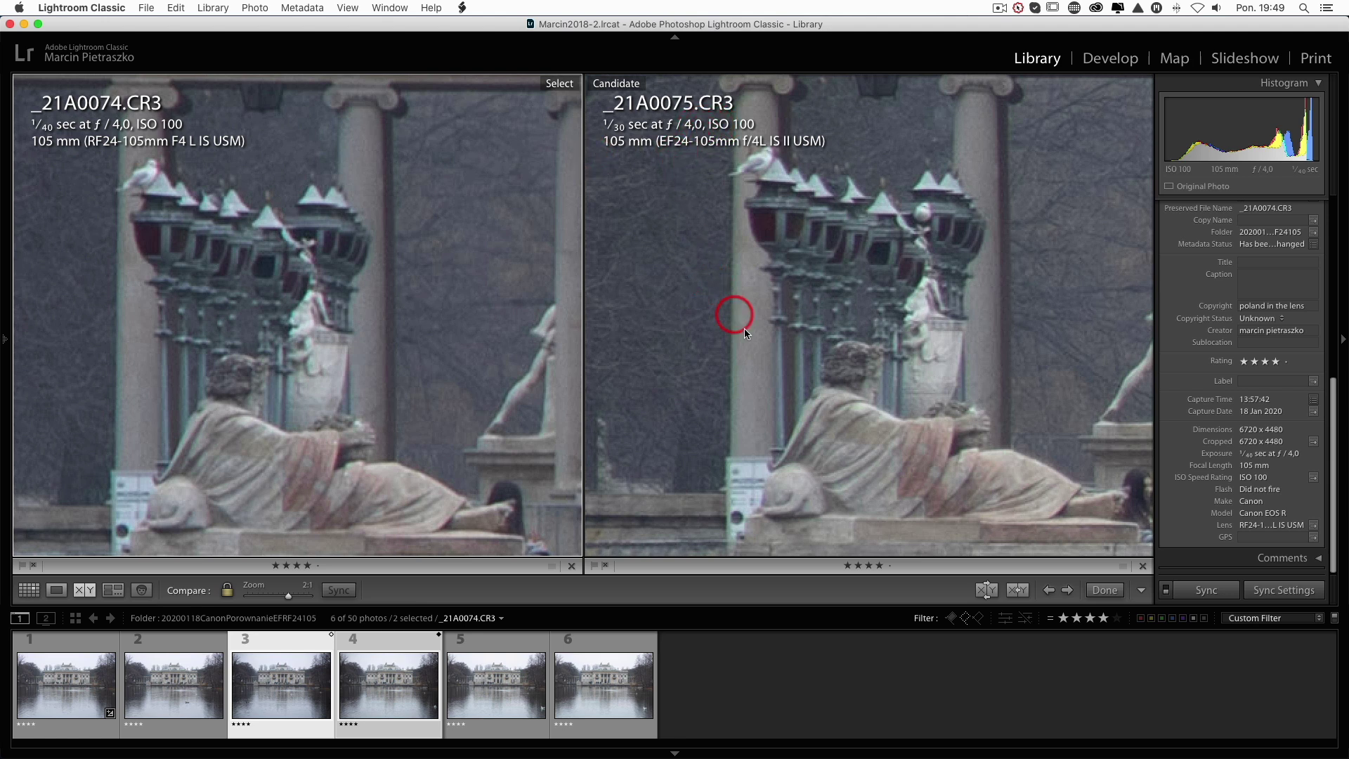
{"action": "left_click_drag", "start_coordinate": [748, 330], "coordinate": [747, 322]}
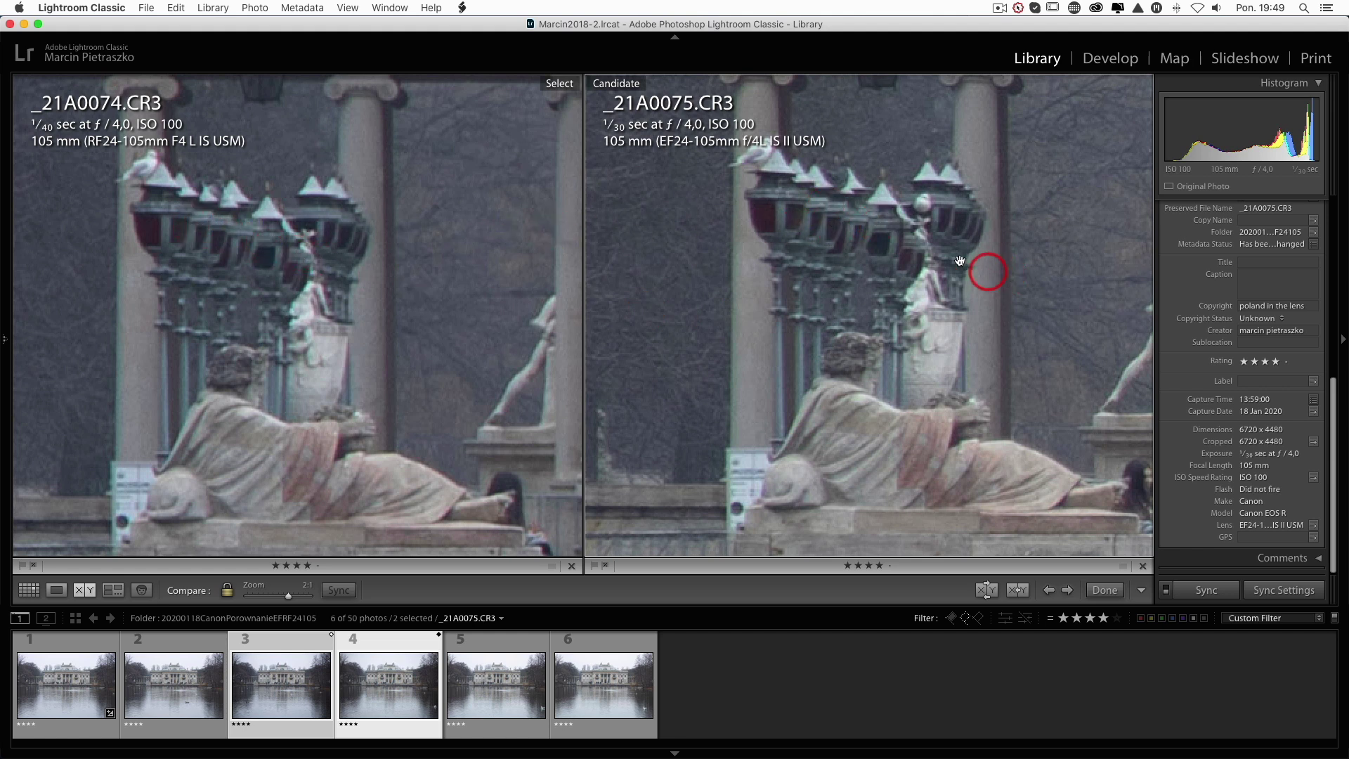
{"action": "left_click_drag", "start_coordinate": [937, 290], "coordinate": [934, 285]}
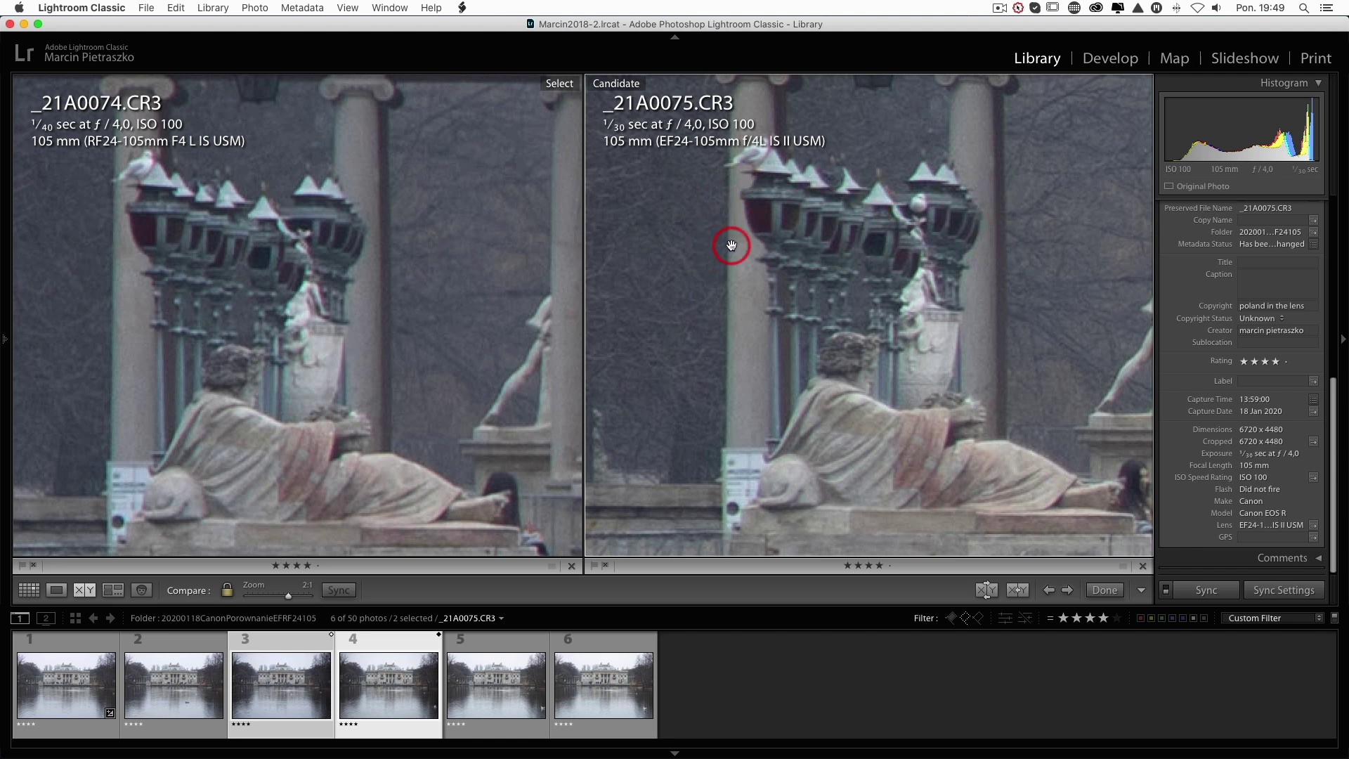
{"action": "scroll", "coordinate": [731, 245], "scroll_direction": "right", "scroll_amount": 1}
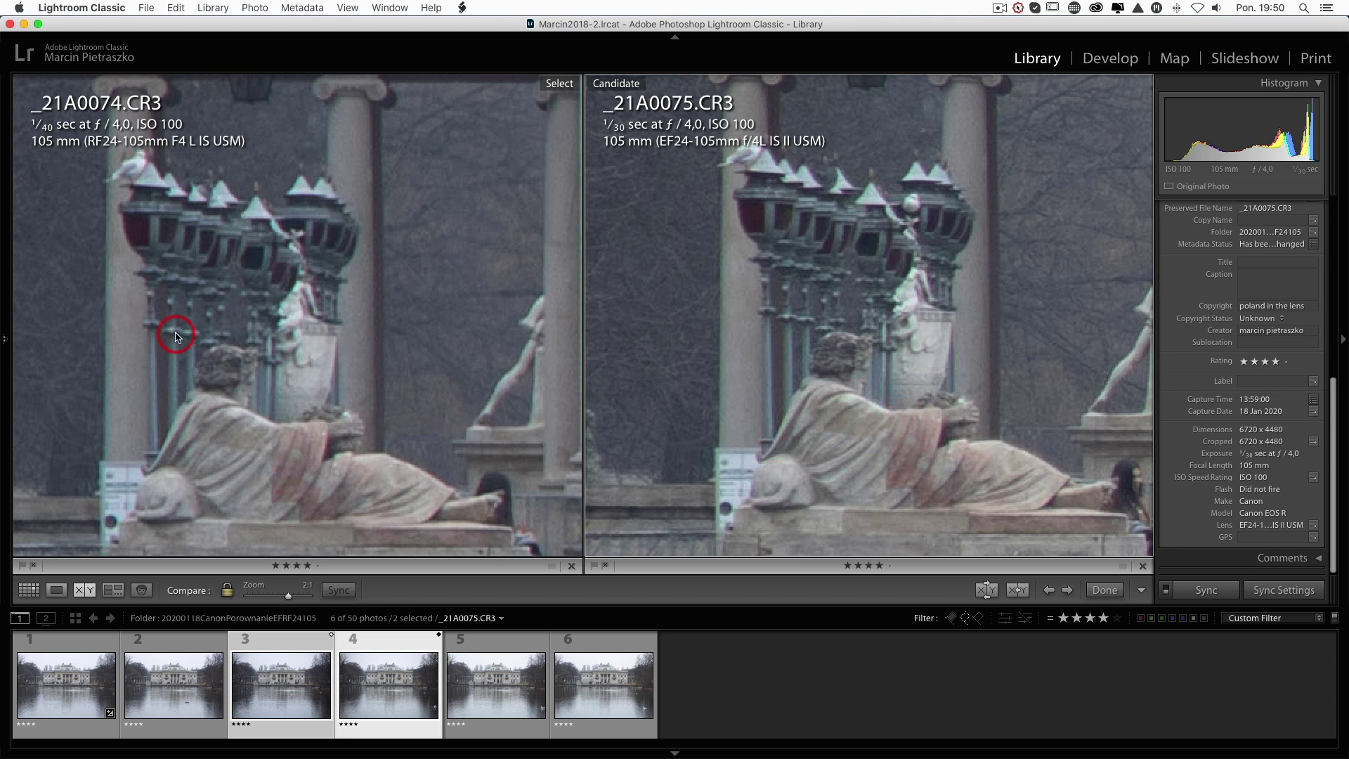
Step: Examine the columns, lanterns and dark tree trunks toward the photo's left side in both f/4.0 shots
{"action": "left_click_drag", "start_coordinate": [176, 337], "coordinate": [378, 339]}
{"action": "left_click_drag", "start_coordinate": [103, 316], "coordinate": [376, 321]}
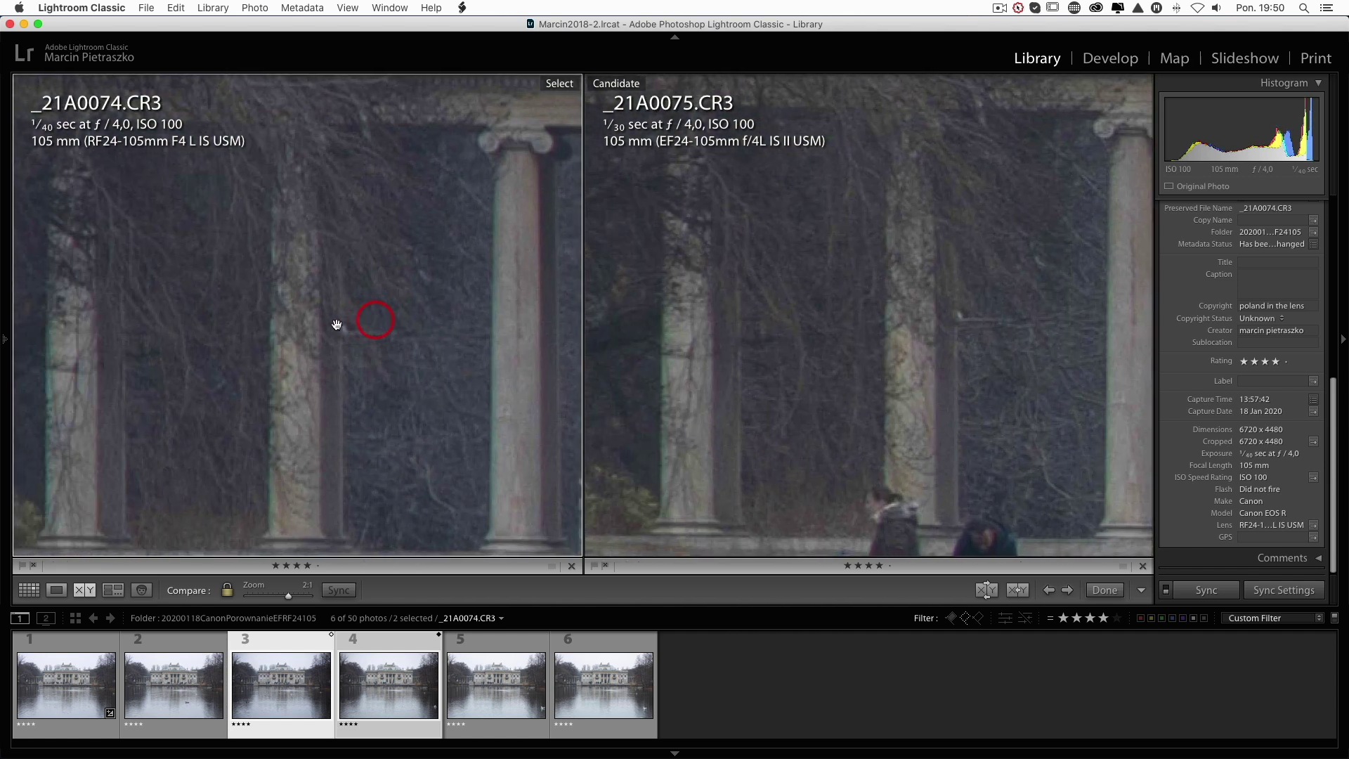
{"action": "left_click_drag", "start_coordinate": [162, 319], "coordinate": [385, 348]}
{"action": "left_click_drag", "start_coordinate": [85, 303], "coordinate": [379, 324]}
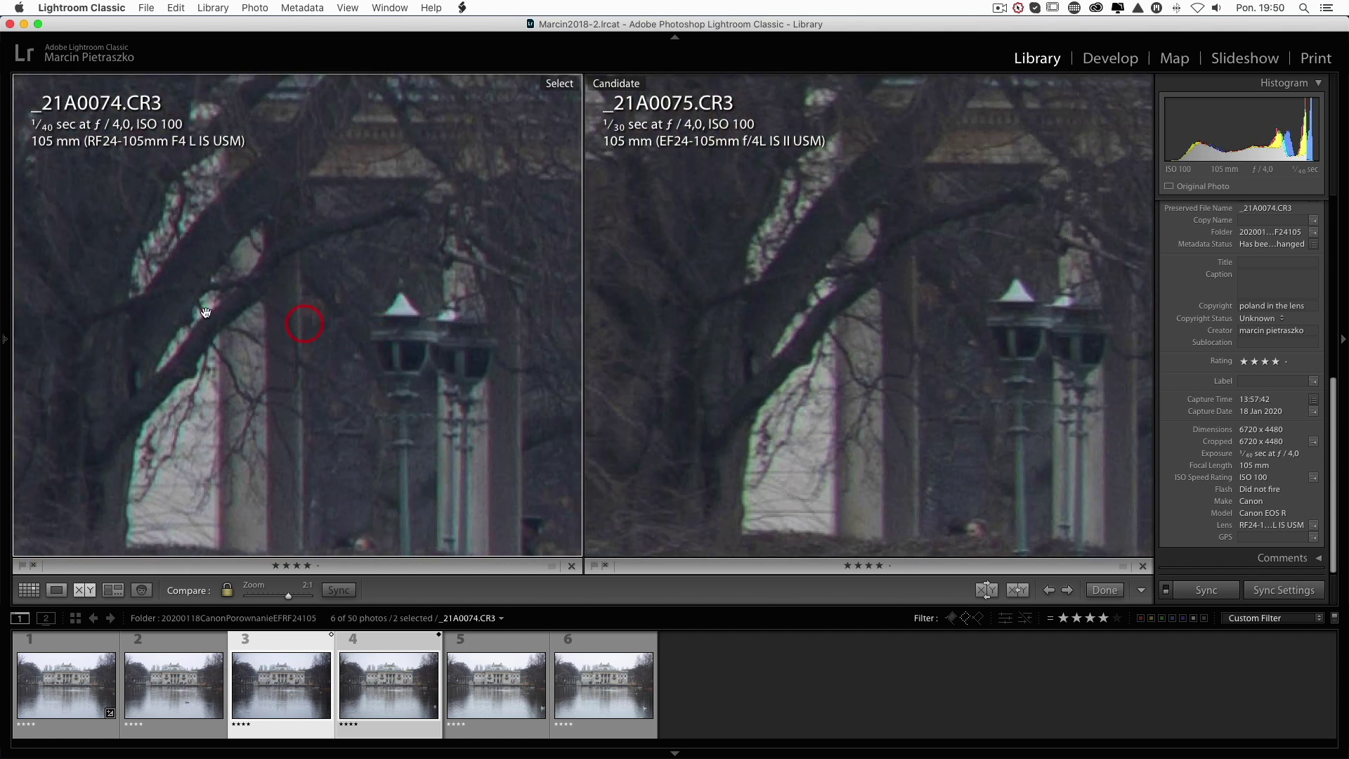
{"action": "left_click_drag", "start_coordinate": [206, 312], "coordinate": [316, 322]}
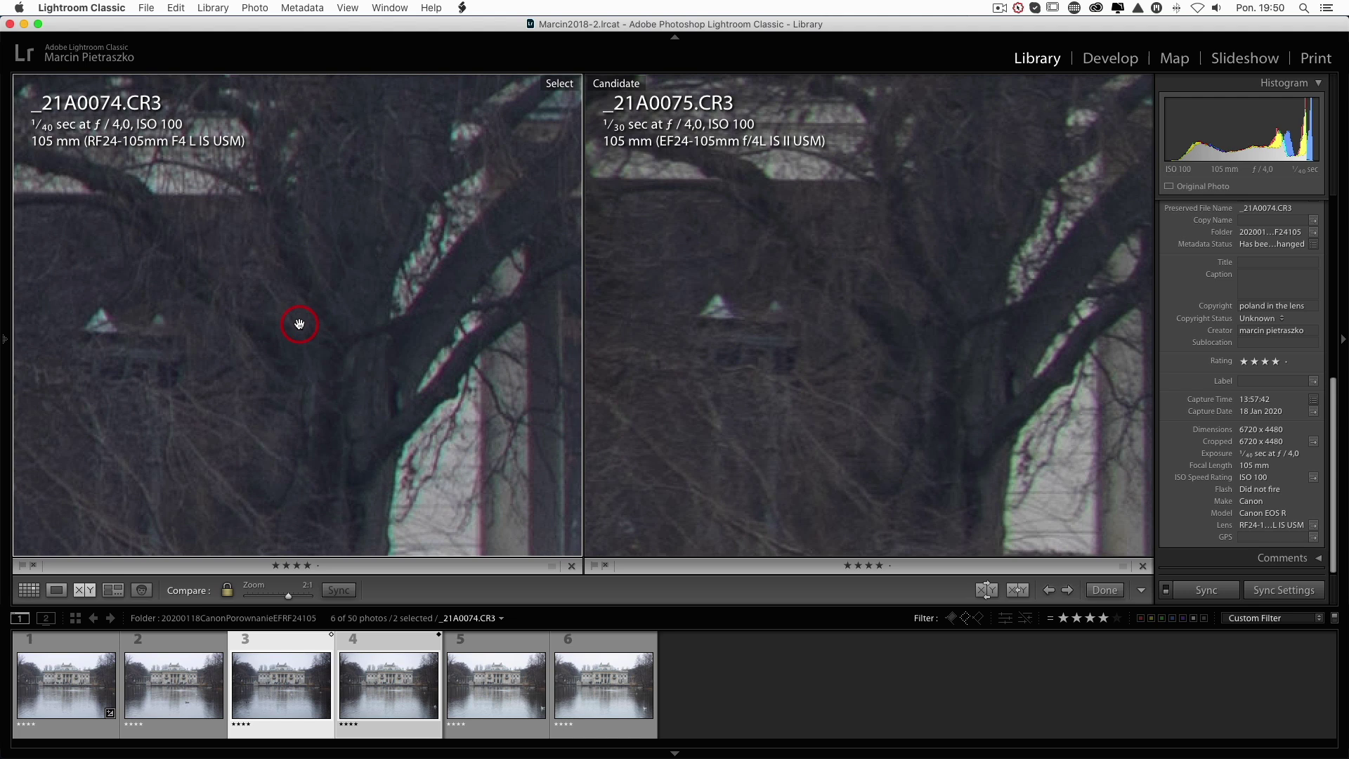
{"action": "left_click_drag", "start_coordinate": [310, 300], "coordinate": [446, 305]}
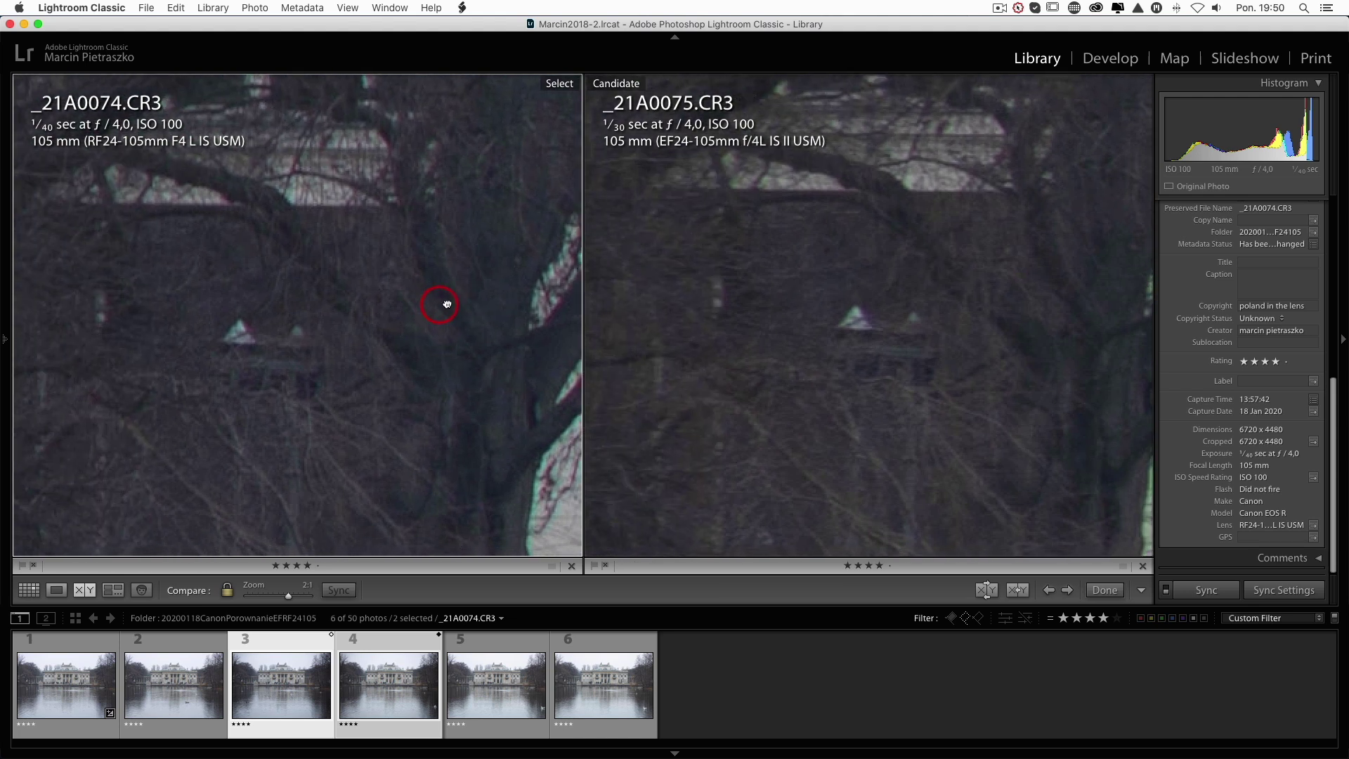
{"action": "left_click_drag", "start_coordinate": [301, 289], "coordinate": [391, 385]}
{"action": "left_click_drag", "start_coordinate": [238, 279], "coordinate": [292, 340]}
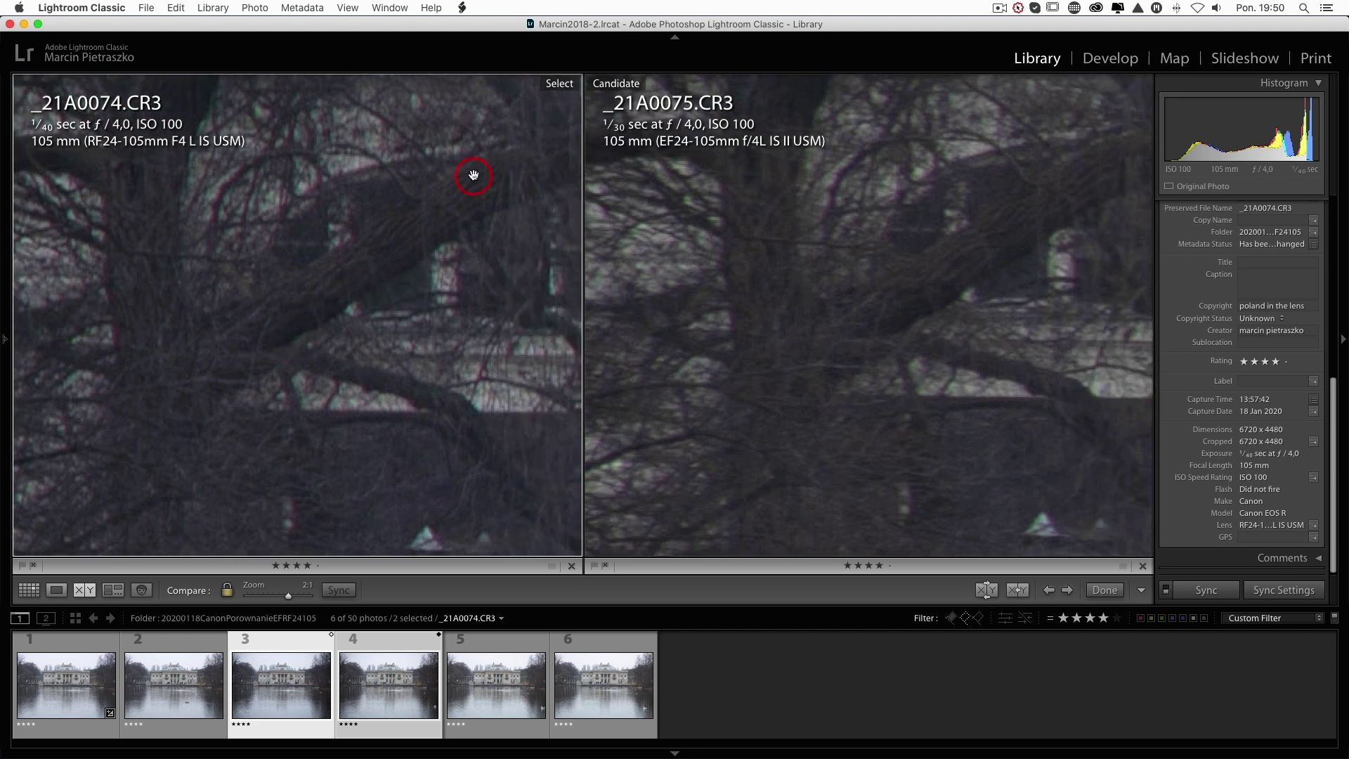
Step: Examine the tree branches against the bright sky in both f/4.0 shots for sharpness and colour fringing
{"action": "left_click_drag", "start_coordinate": [346, 229], "coordinate": [321, 385]}
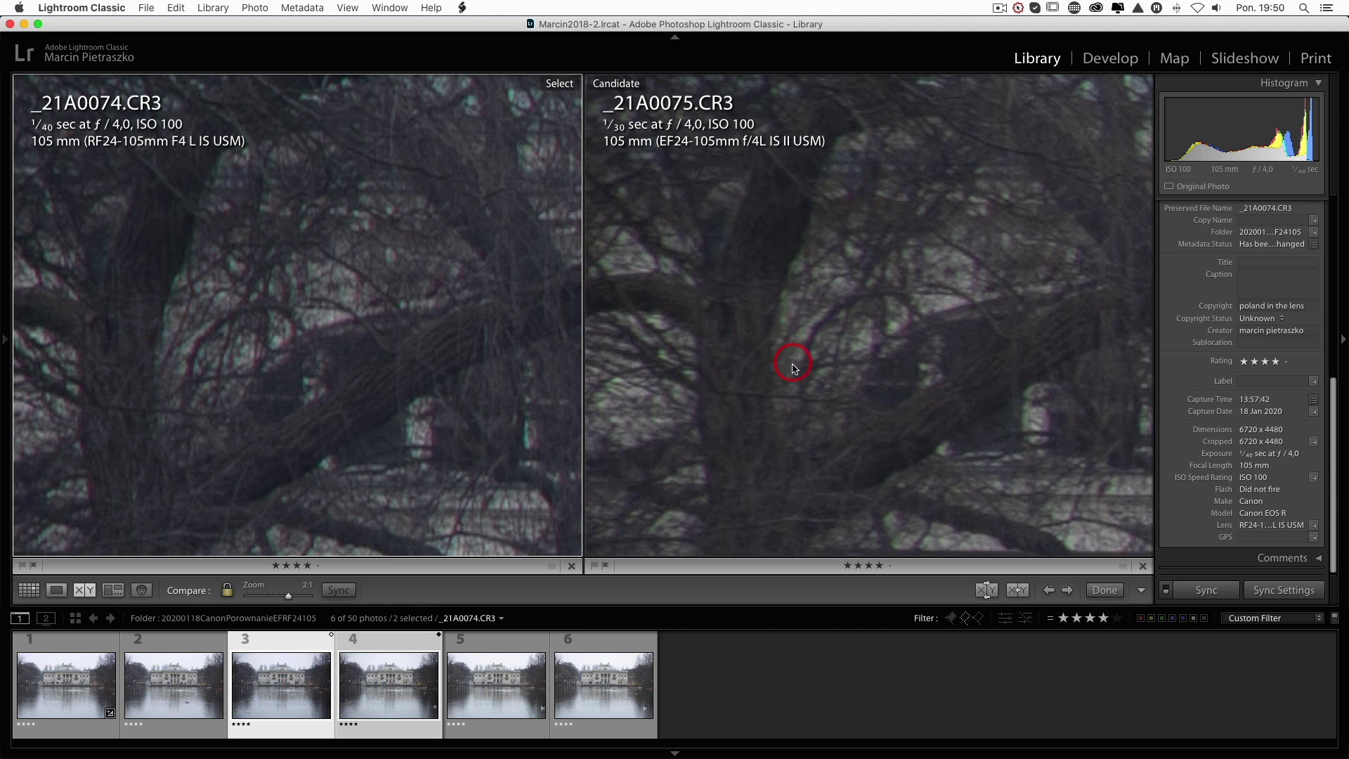
{"action": "left_click_drag", "start_coordinate": [904, 251], "coordinate": [717, 536]}
{"action": "left_click_drag", "start_coordinate": [837, 374], "coordinate": [889, 535]}
{"action": "left_click_drag", "start_coordinate": [450, 337], "coordinate": [569, 410]}
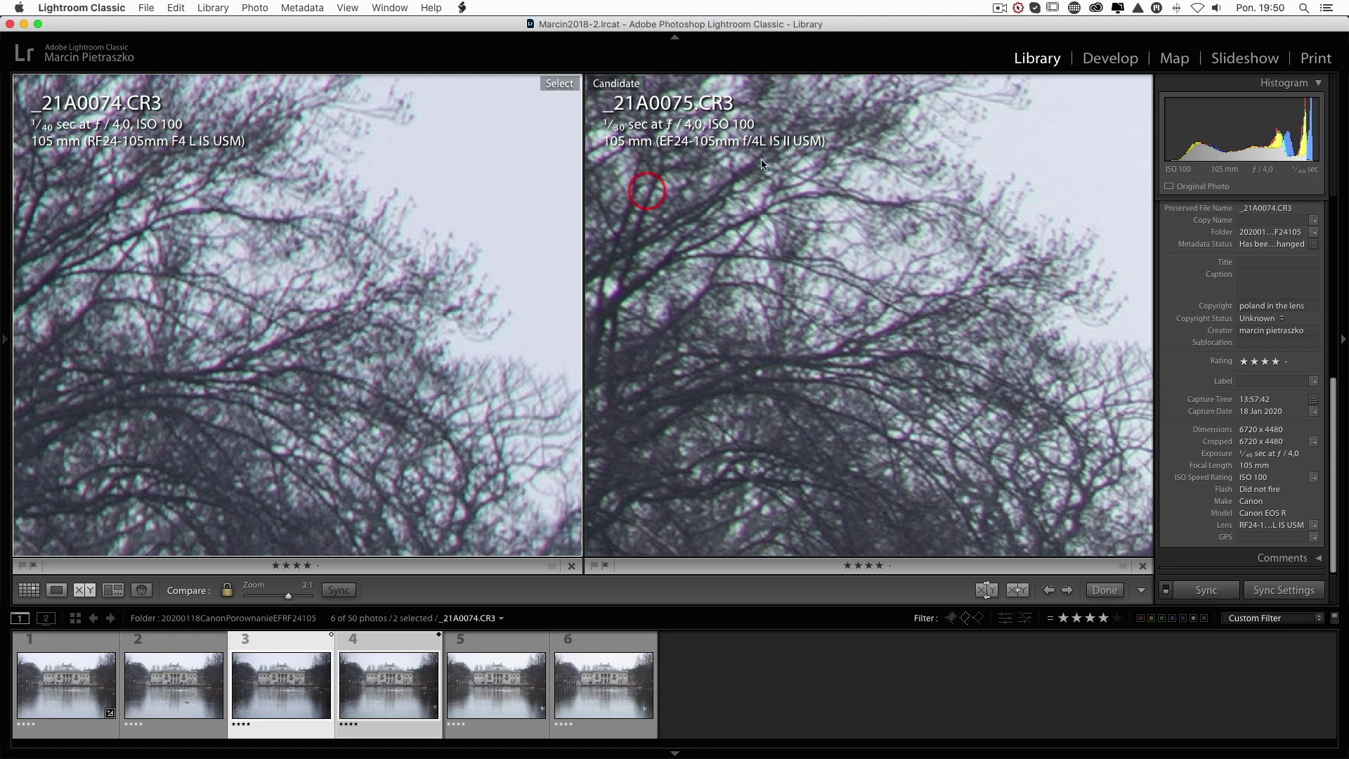
{"action": "left_click_drag", "start_coordinate": [410, 381], "coordinate": [494, 209]}
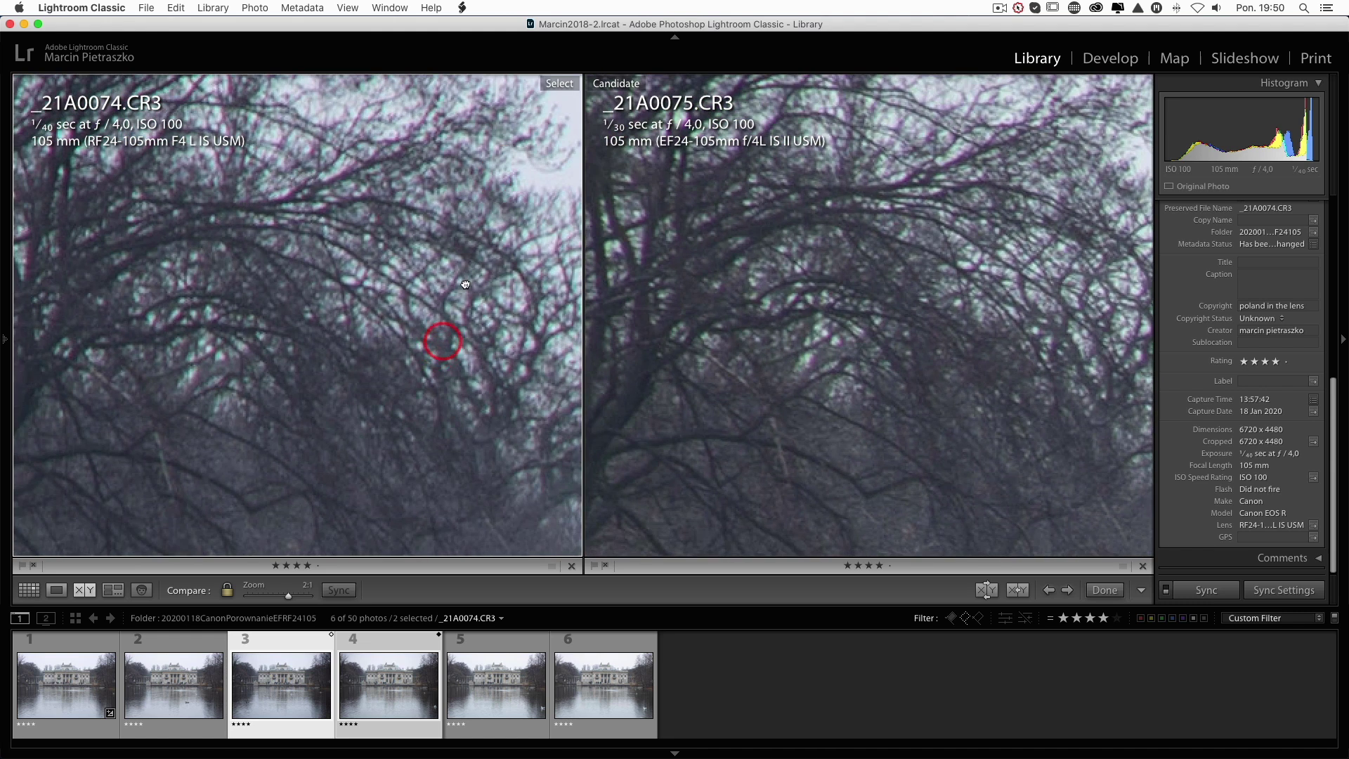
{"action": "left_click_drag", "start_coordinate": [465, 284], "coordinate": [391, 290]}
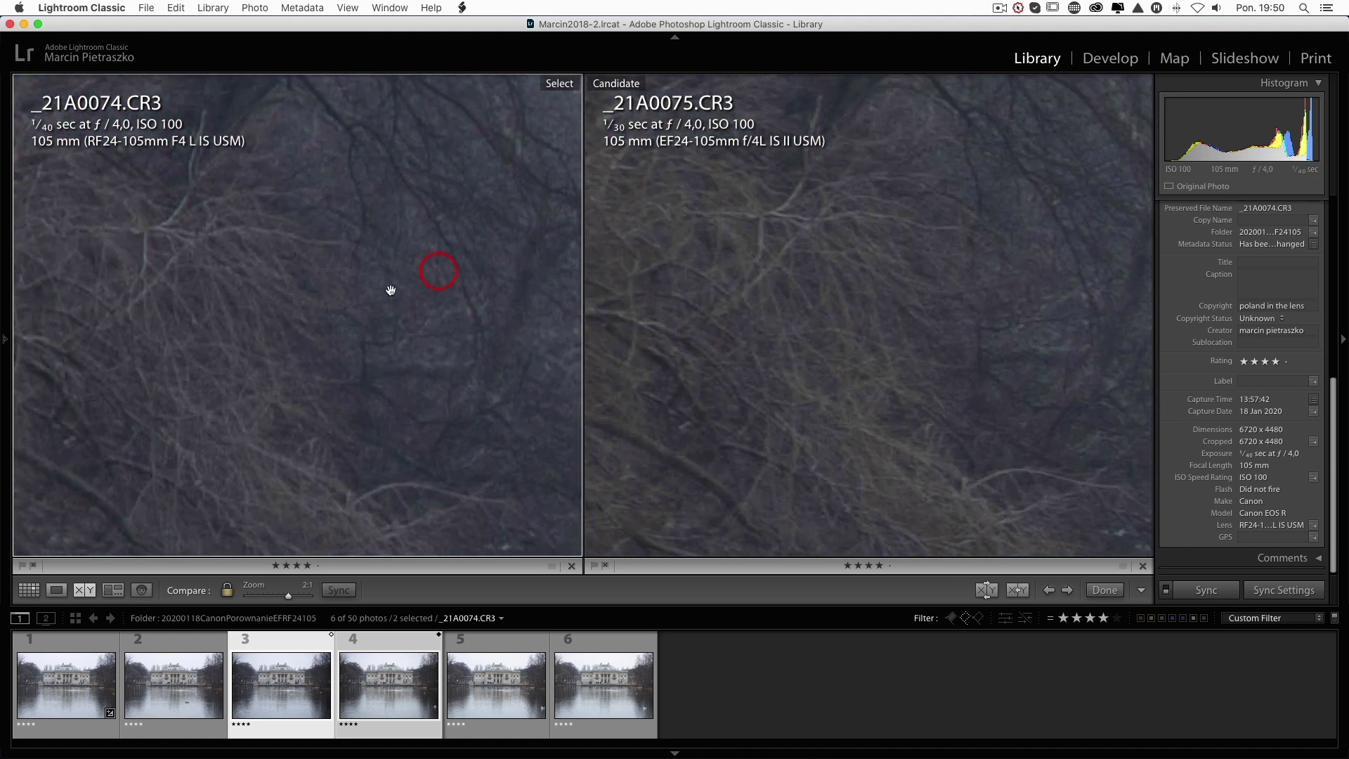
Step: Examine the extreme left edge of both f/4.0 shots, from the tree branches to the riverbank
{"action": "left_click_drag", "start_coordinate": [280, 302], "coordinate": [401, 303]}
{"action": "left_click_drag", "start_coordinate": [288, 268], "coordinate": [300, 294]}
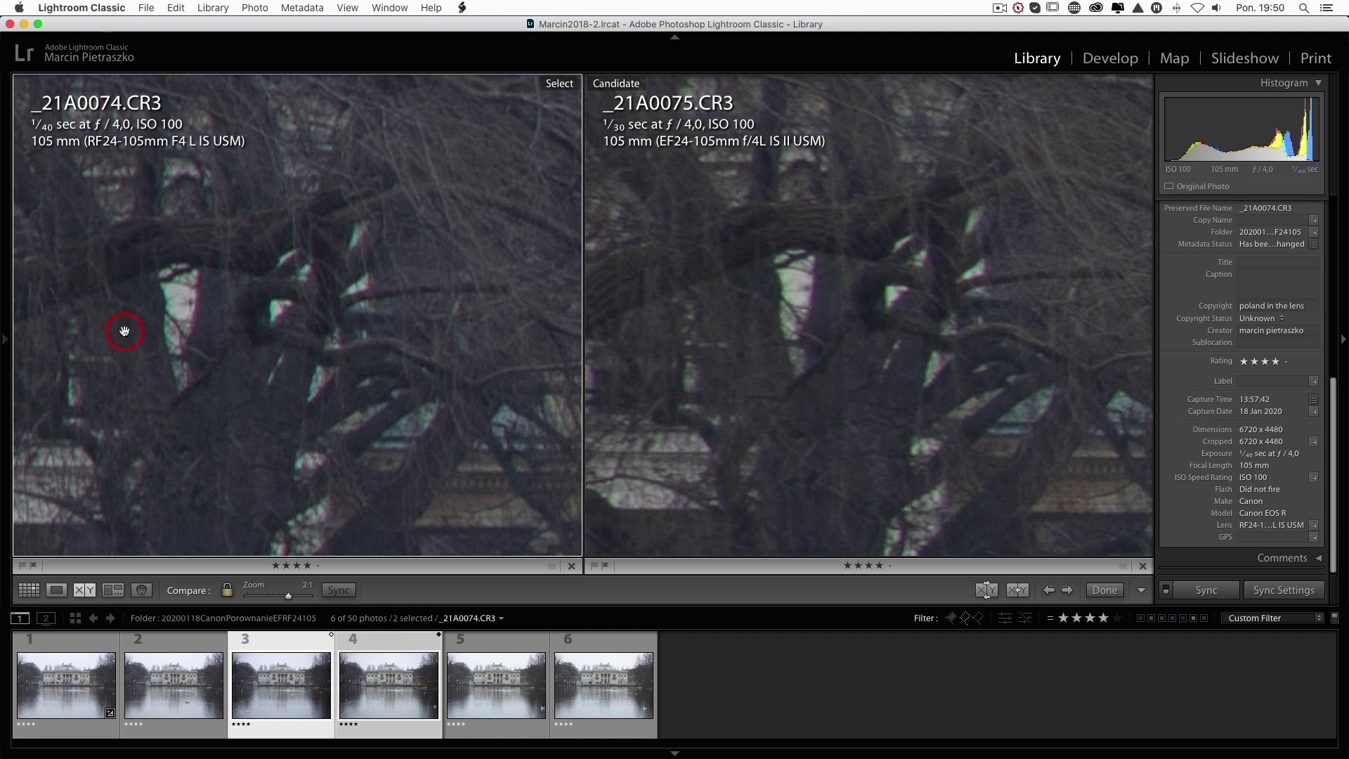
{"action": "left_click_drag", "start_coordinate": [125, 331], "coordinate": [379, 224]}
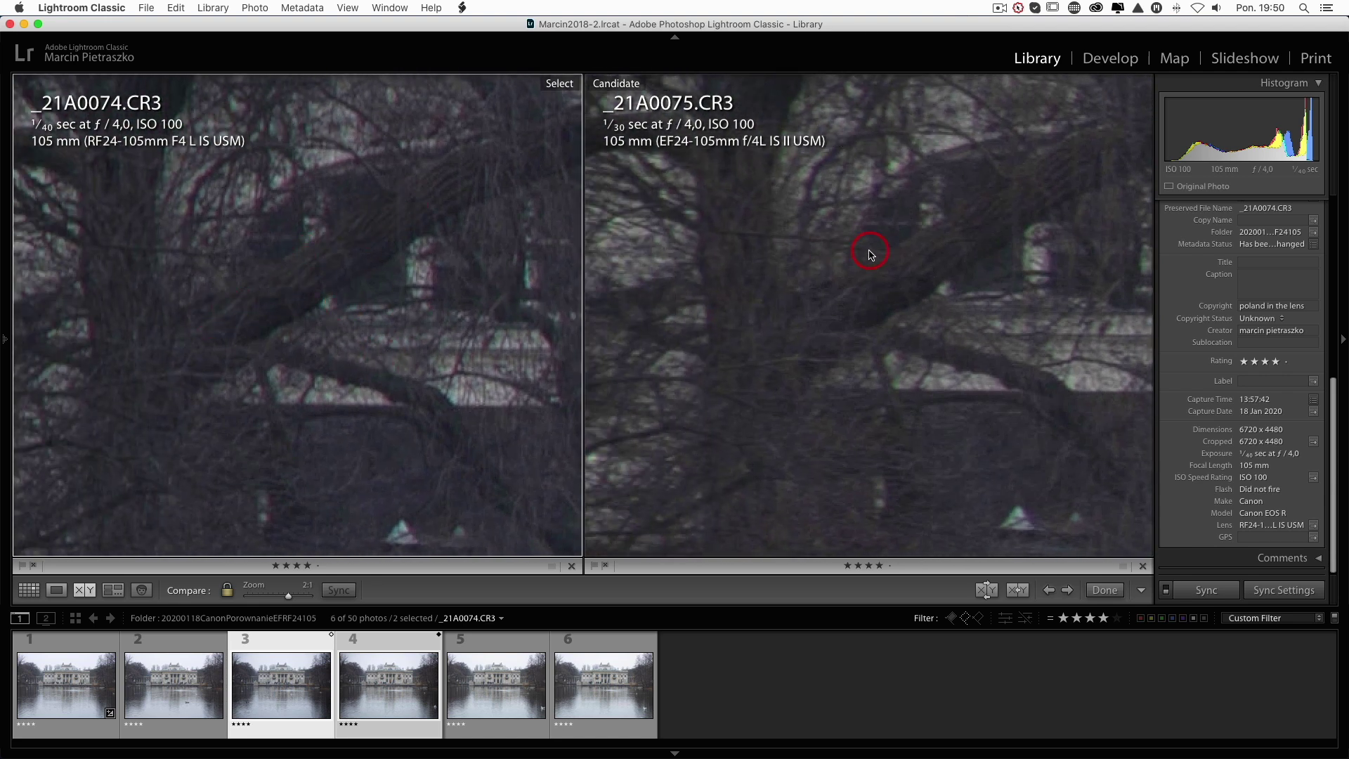
{"action": "left_click_drag", "start_coordinate": [55, 340], "coordinate": [242, 307]}
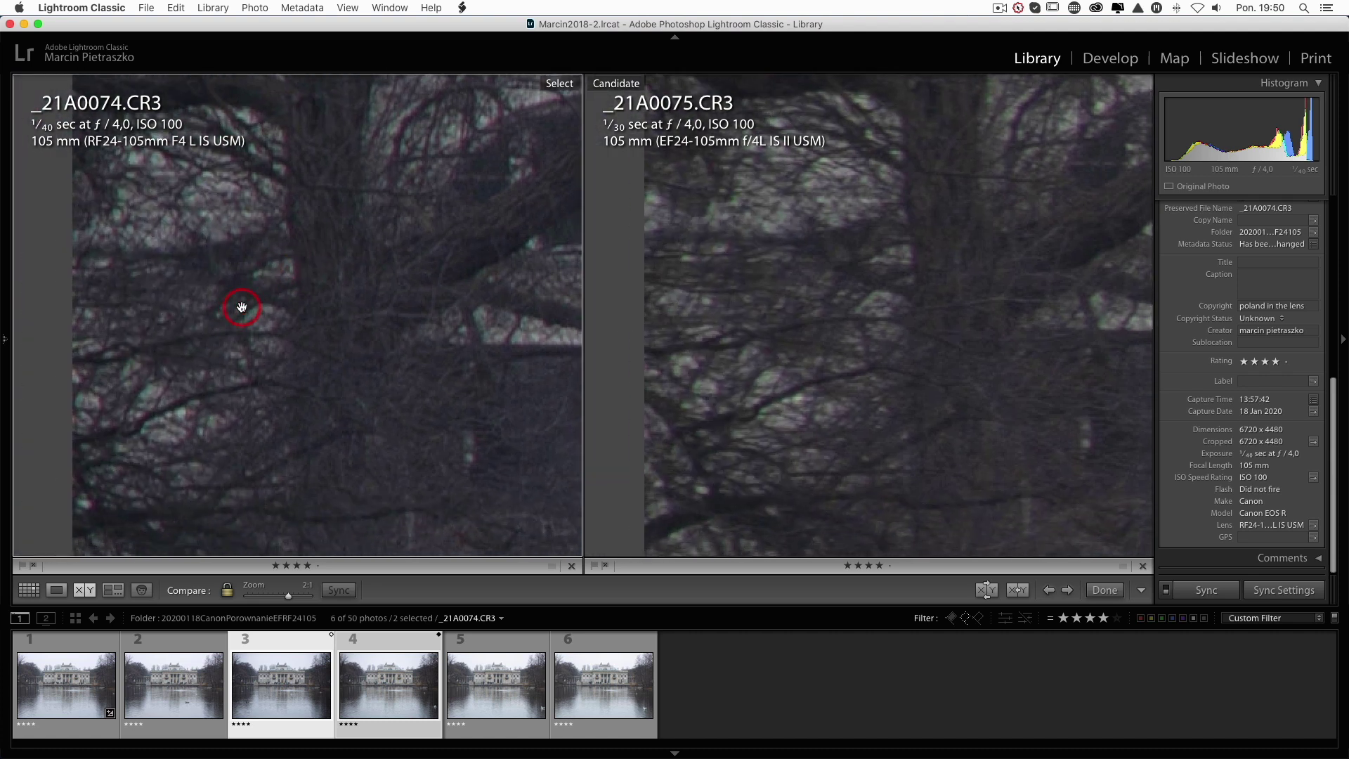
{"action": "left_click_drag", "start_coordinate": [322, 281], "coordinate": [282, 372]}
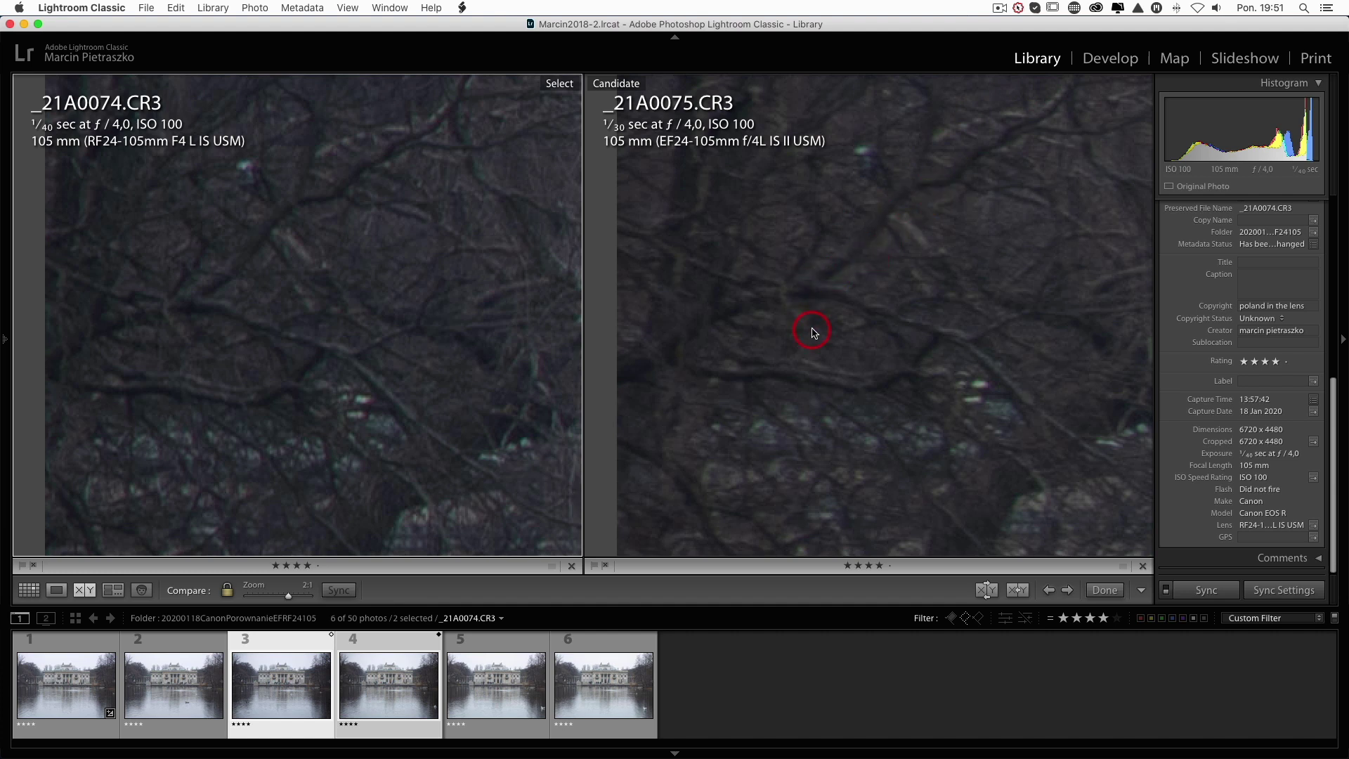
{"action": "left_click_drag", "start_coordinate": [812, 332], "coordinate": [906, 355]}
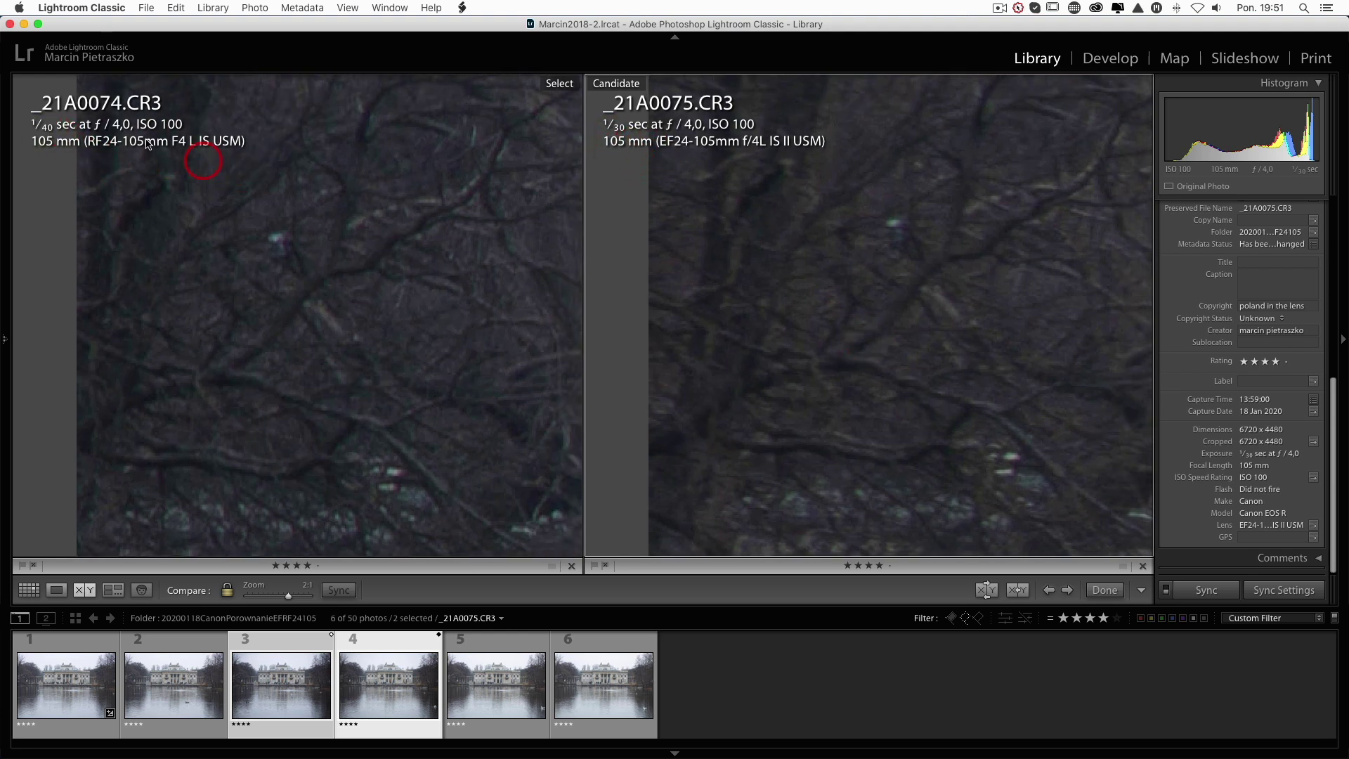
{"action": "left_click_drag", "start_coordinate": [863, 396], "coordinate": [1057, 420]}
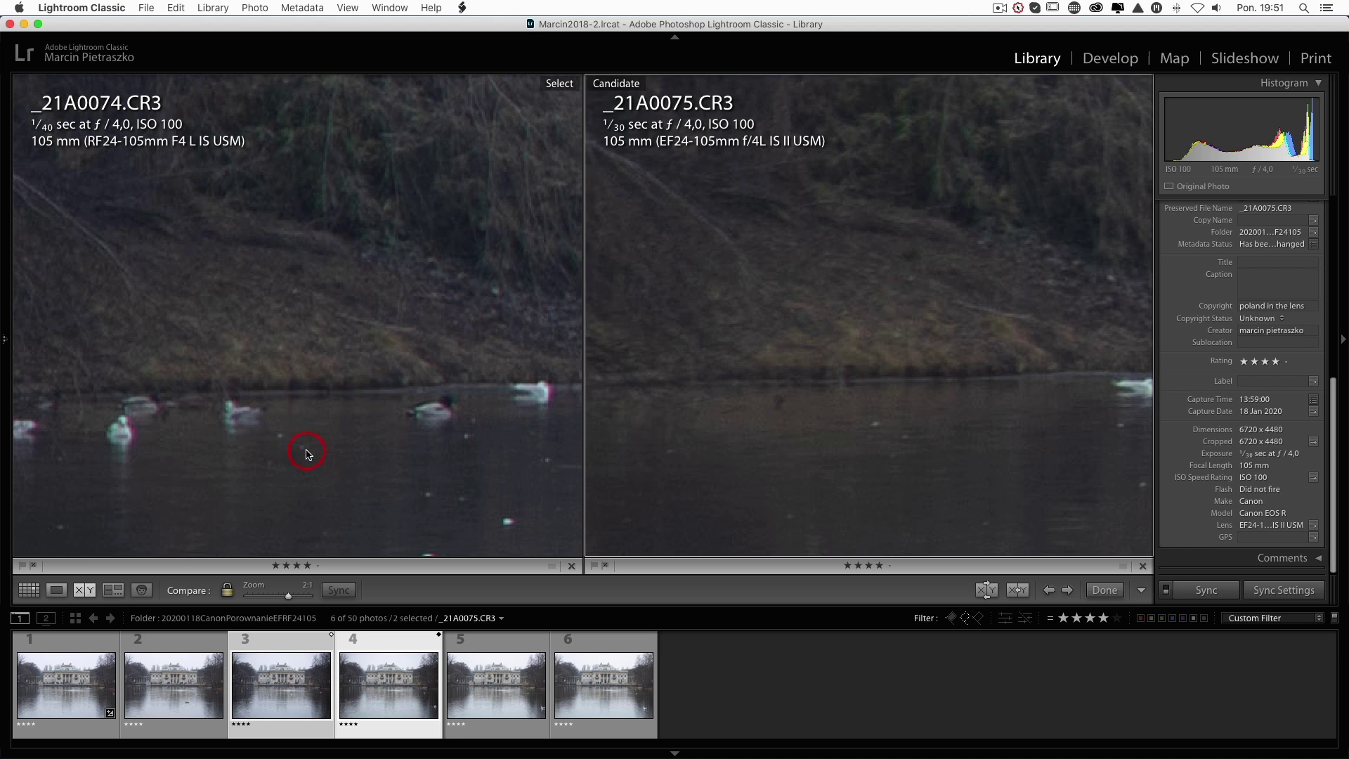
Step: Compare _21A0072.CR3 as the select with _21A0076.CR3 as the candidate, examining the palace balcony and its windows
{"action": "left_click", "coordinate": [65, 700]}
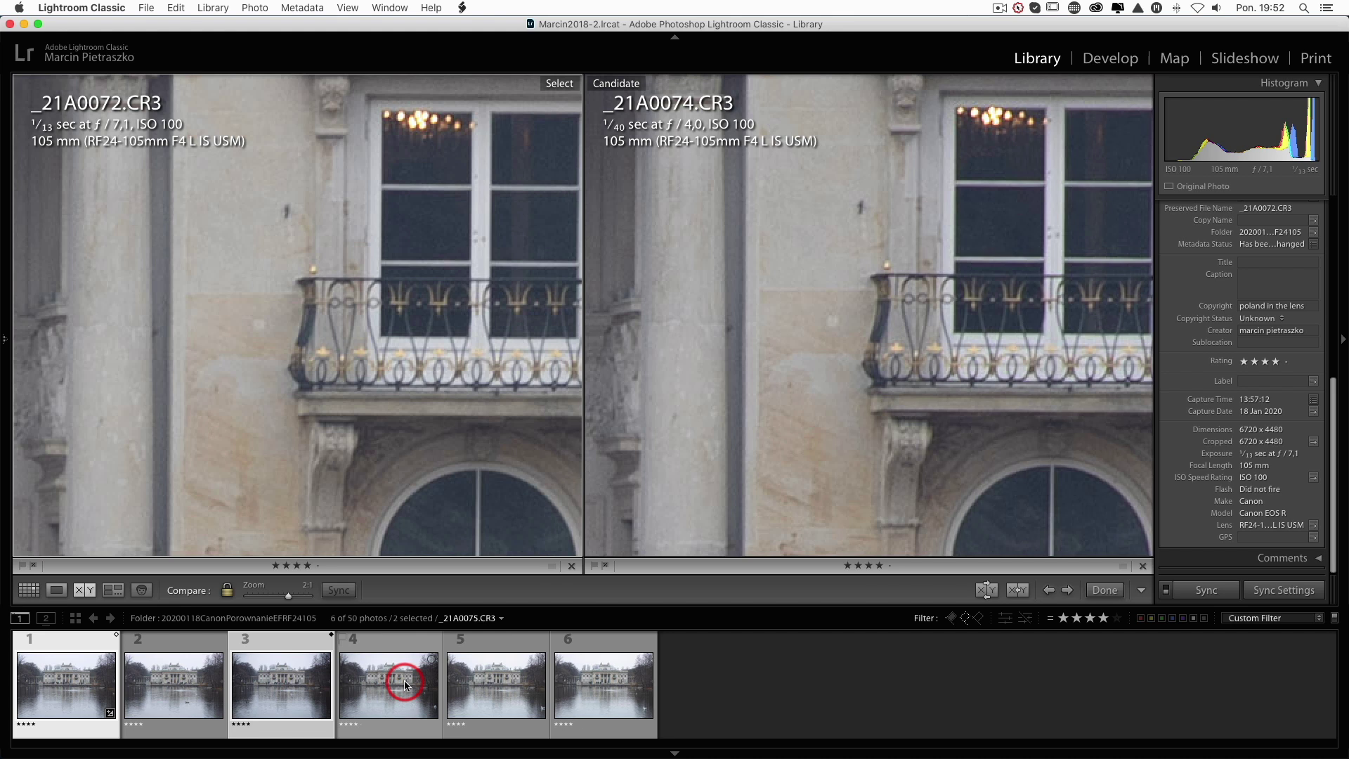
{"action": "left_click", "coordinate": [465, 686]}
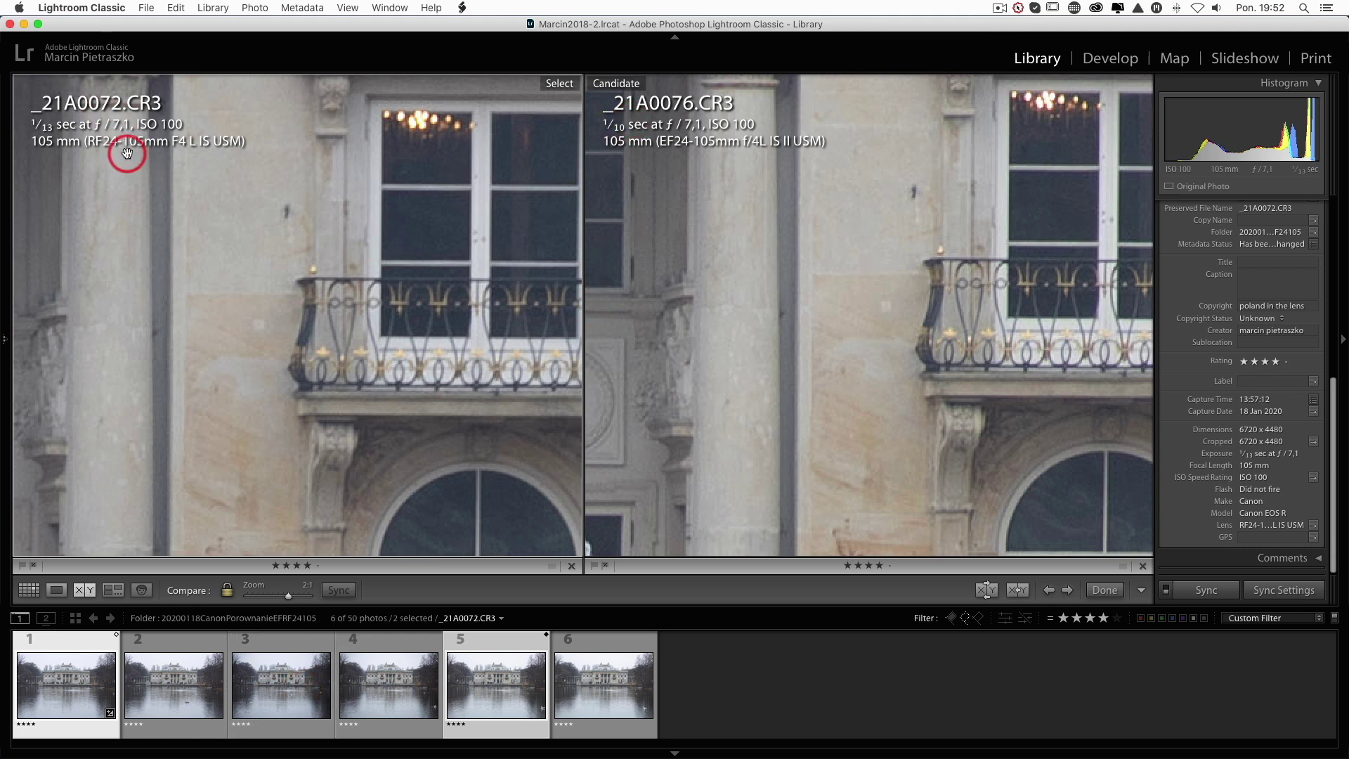
{"action": "left_click_drag", "start_coordinate": [246, 256], "coordinate": [180, 142]}
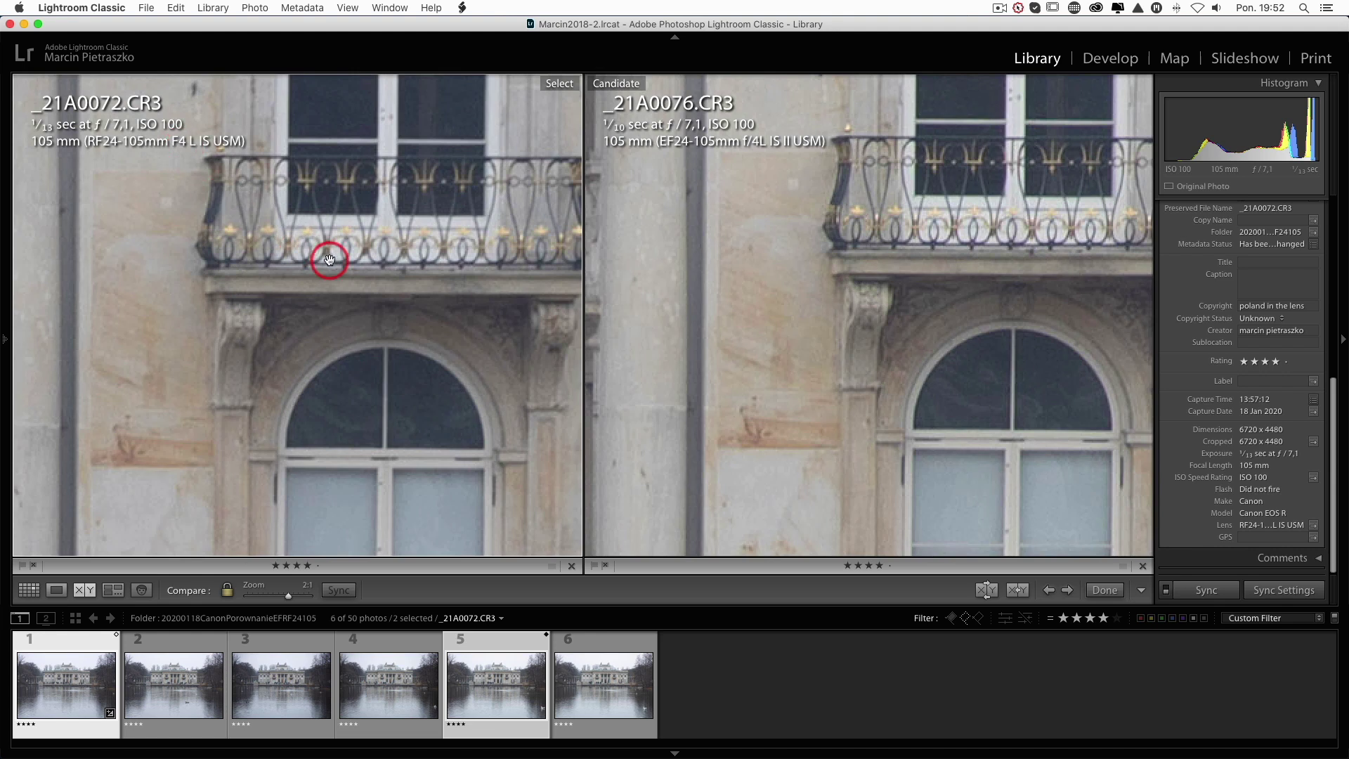
{"action": "left_click_drag", "start_coordinate": [328, 255], "coordinate": [396, 383]}
{"action": "left_click_drag", "start_coordinate": [437, 329], "coordinate": [449, 369]}
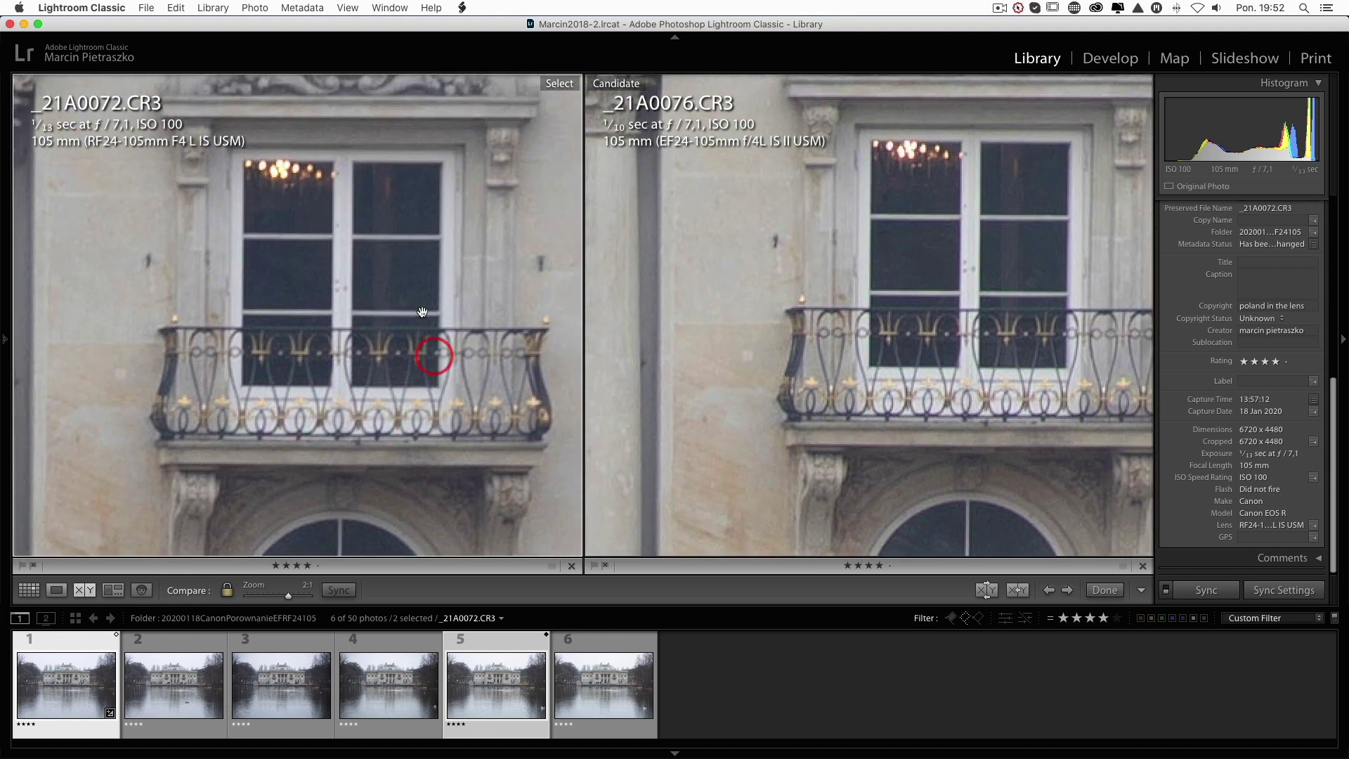
{"action": "left_click_drag", "start_coordinate": [356, 402], "coordinate": [324, 349]}
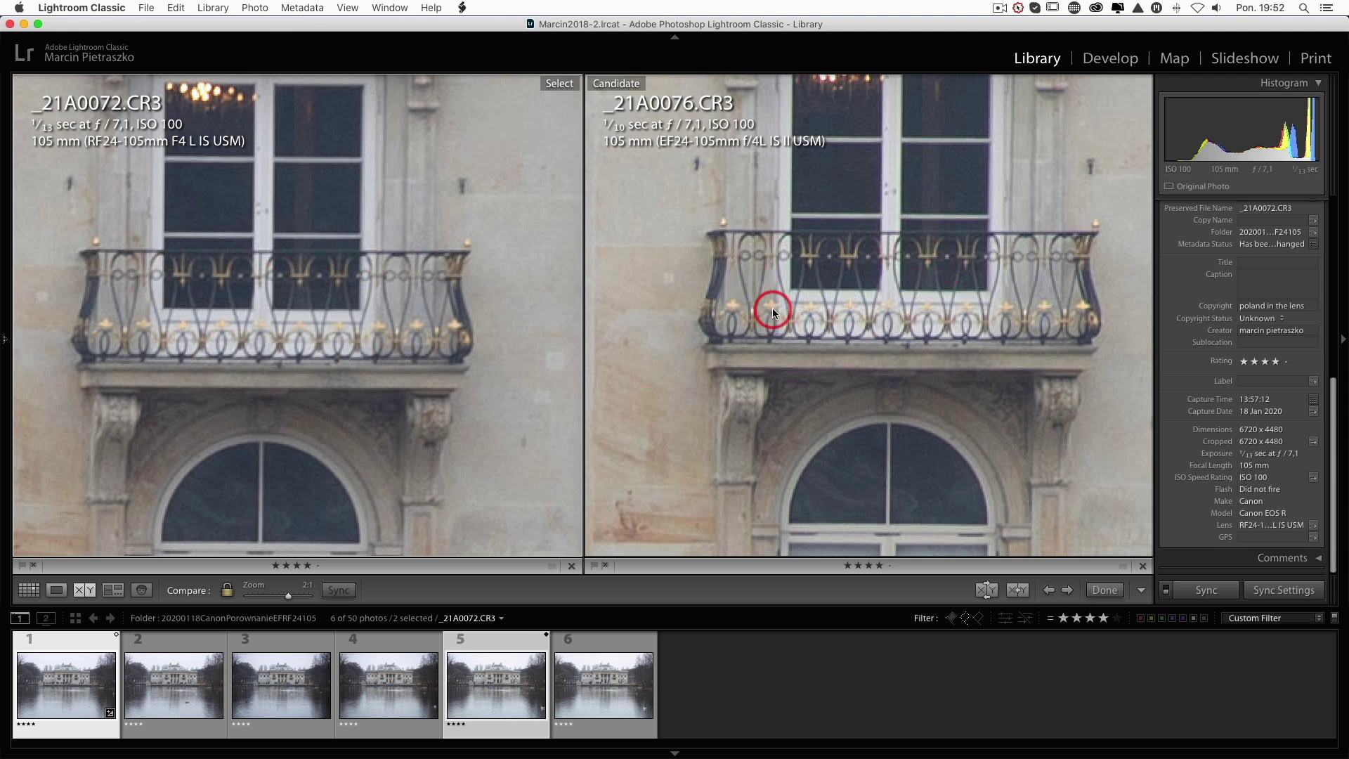
{"action": "left_click", "coordinate": [847, 325]}
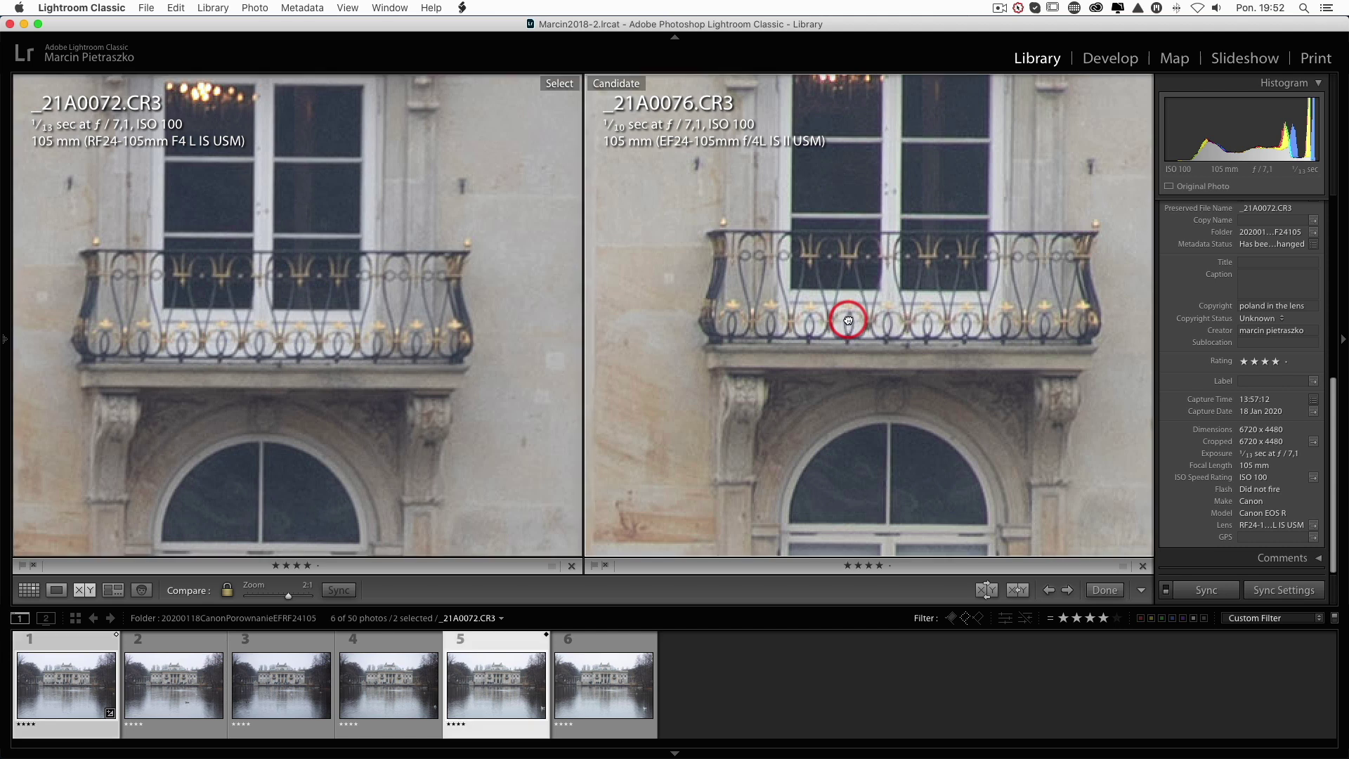
{"action": "scroll", "coordinate": [836, 309], "scroll_direction": "down", "scroll_amount": 5}
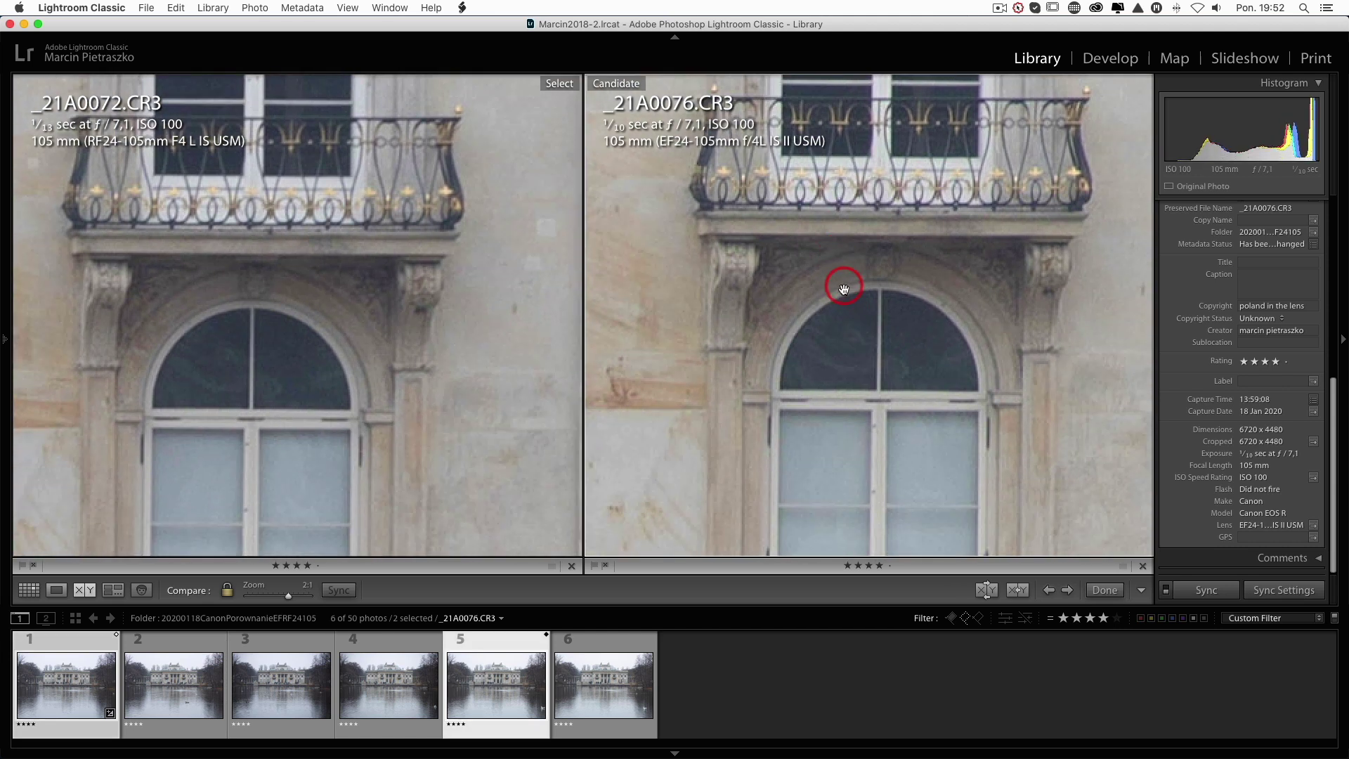
{"action": "scroll", "coordinate": [839, 295], "scroll_direction": "up", "scroll_amount": 8}
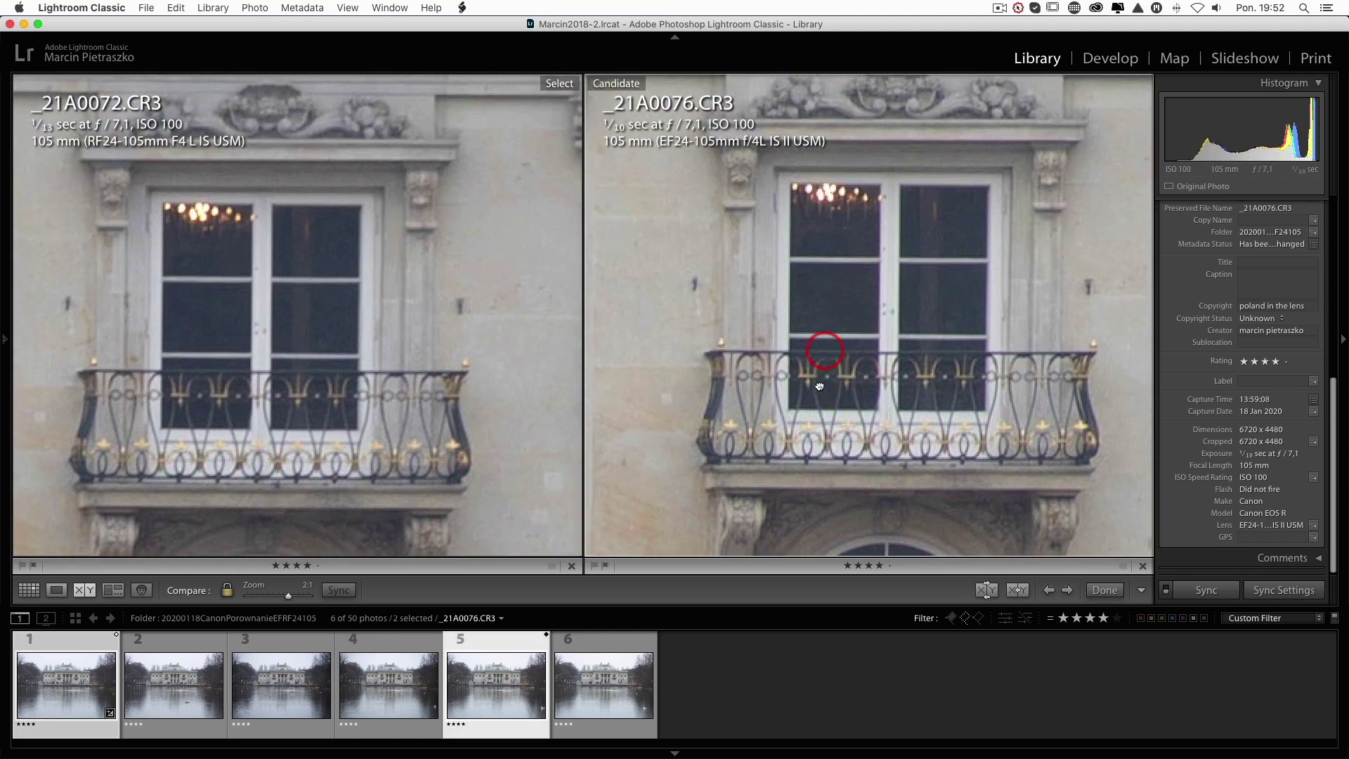
{"action": "scroll", "coordinate": [832, 390], "scroll_direction": "up", "scroll_amount": 5}
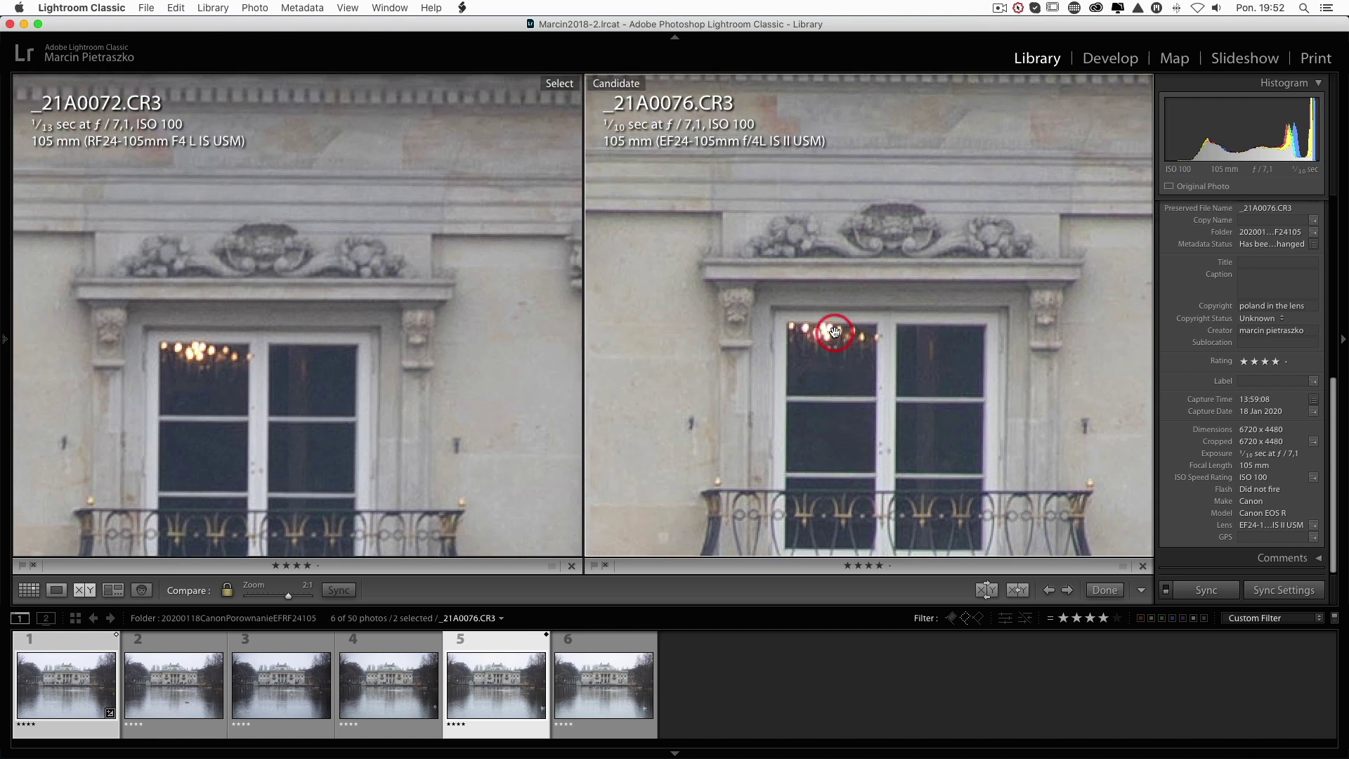
Step: Examine the cornice, roof balustrade and rooftop statues in both f/7.1 shots
{"action": "scroll", "coordinate": [807, 386], "scroll_direction": "up", "scroll_amount": 8}
{"action": "scroll", "coordinate": [342, 421], "scroll_direction": "up", "scroll_amount": 6}
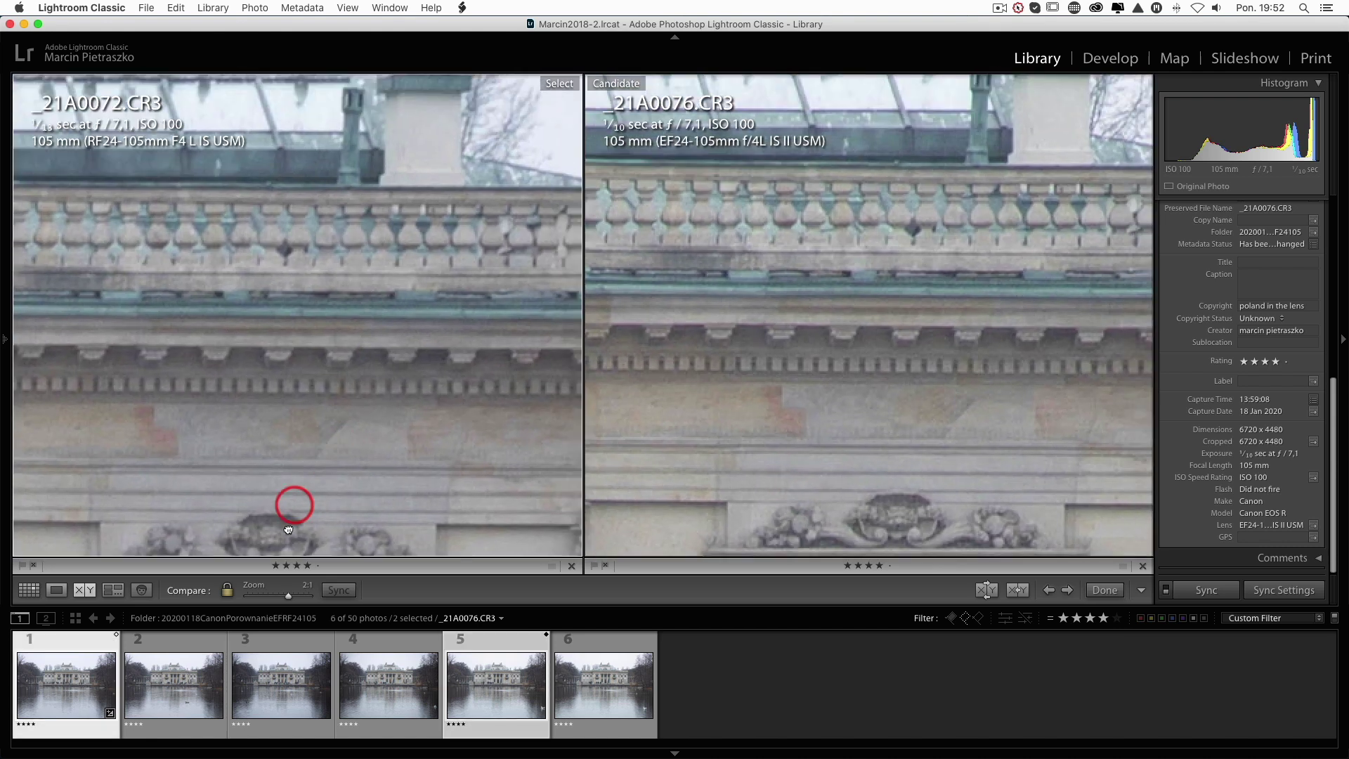
{"action": "scroll", "coordinate": [272, 444], "scroll_direction": "left", "scroll_amount": 10}
{"action": "scroll", "coordinate": [272, 444], "scroll_direction": "up", "scroll_amount": 3}
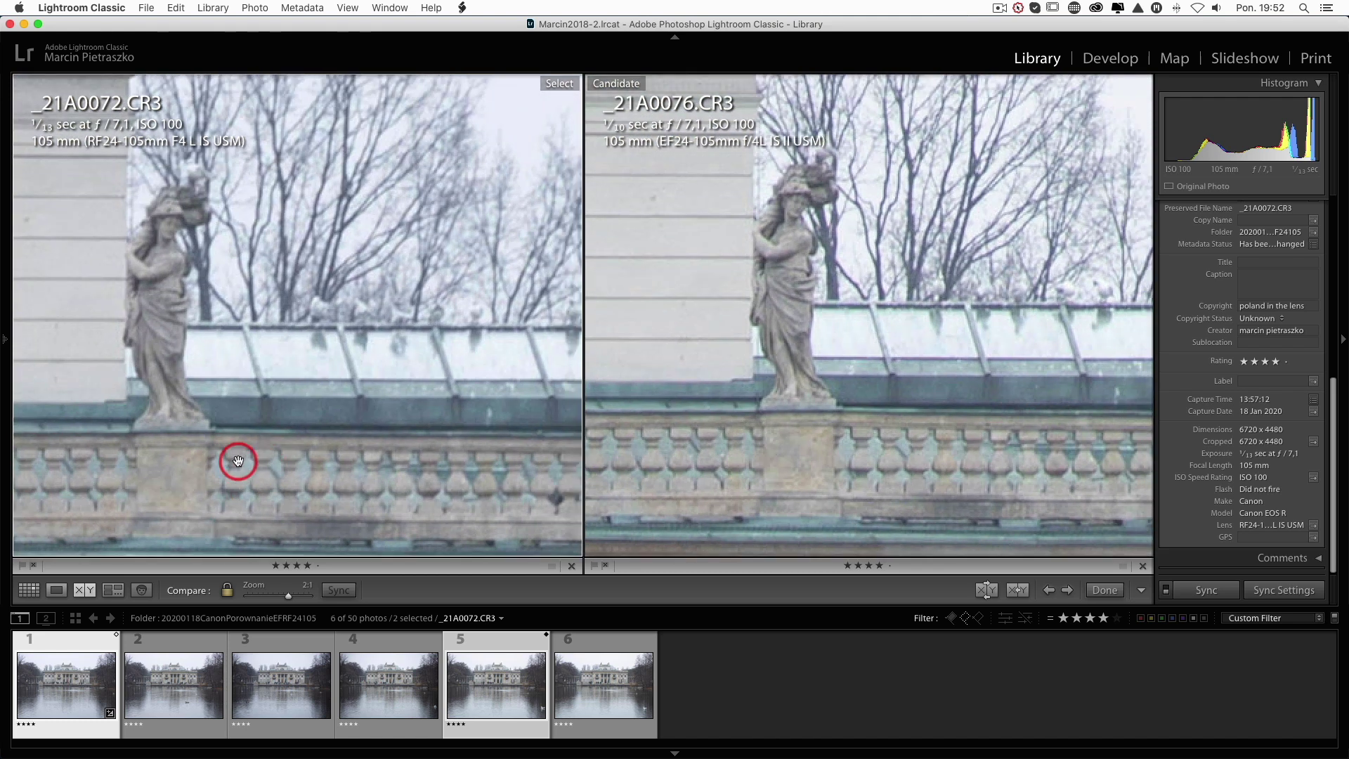
{"action": "left_click_drag", "start_coordinate": [237, 461], "coordinate": [467, 458]}
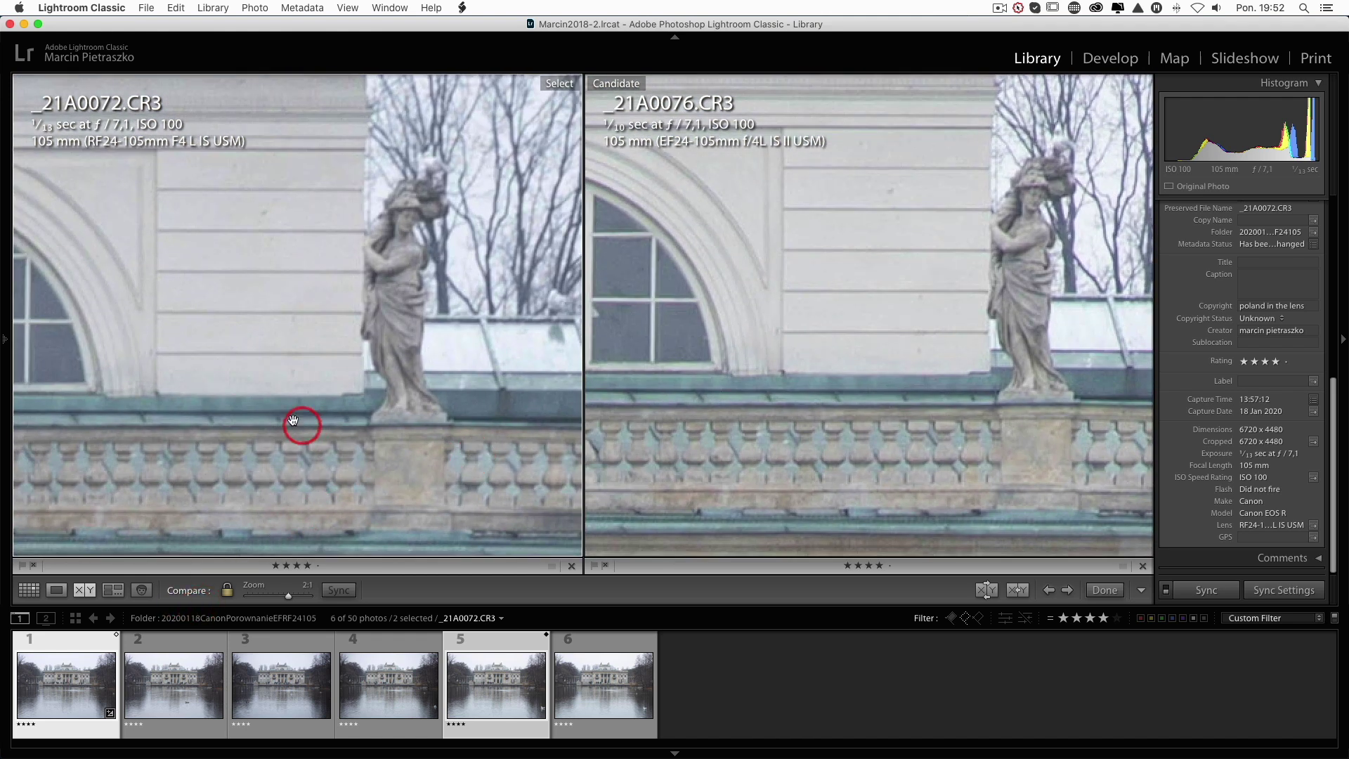
{"action": "left_click_drag", "start_coordinate": [145, 424], "coordinate": [573, 360]}
{"action": "left_click_drag", "start_coordinate": [199, 386], "coordinate": [562, 391]}
{"action": "left_click_drag", "start_coordinate": [148, 402], "coordinate": [520, 415]}
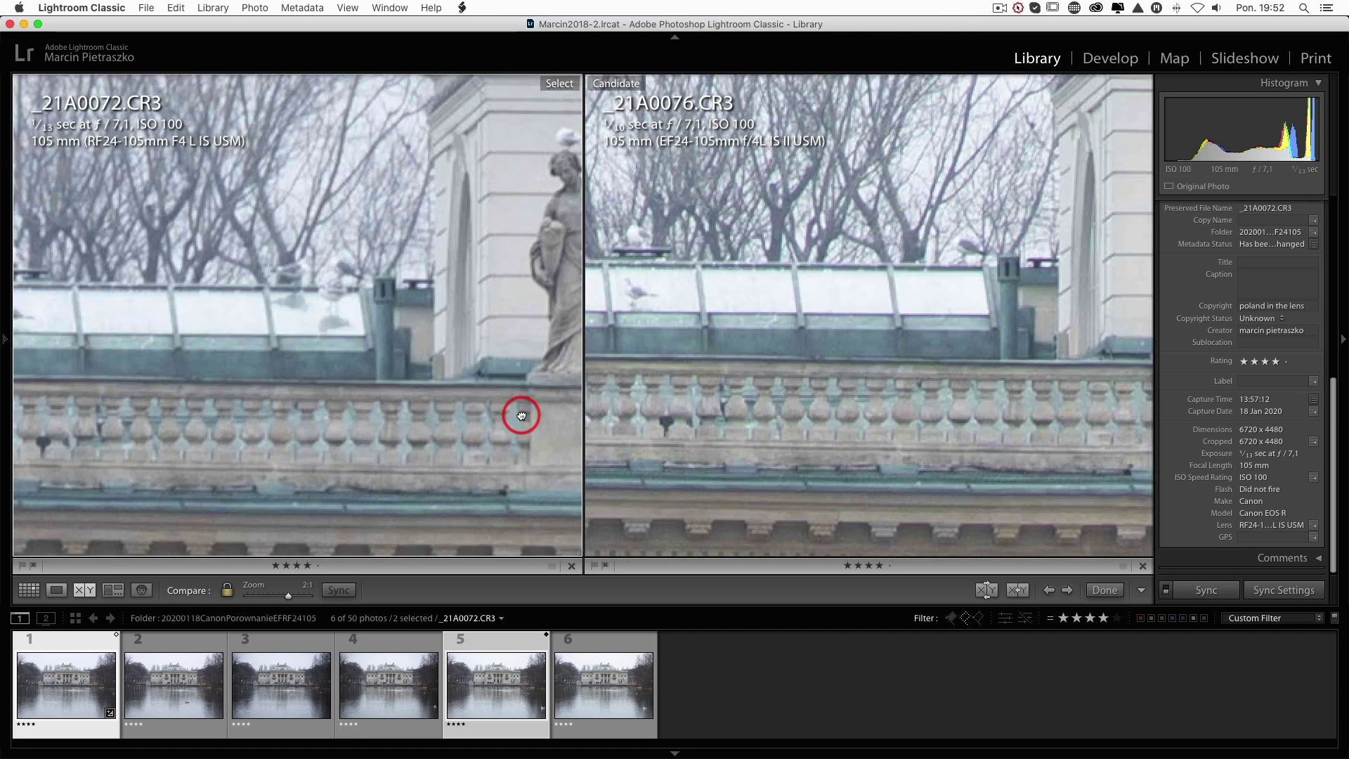
Step: Examine the tree crowns and branches toward the photo's left side in both f/7.1 shots
{"action": "left_click_drag", "start_coordinate": [183, 422], "coordinate": [496, 415]}
{"action": "left_click_drag", "start_coordinate": [144, 383], "coordinate": [572, 481]}
{"action": "left_click_drag", "start_coordinate": [214, 412], "coordinate": [414, 506]}
{"action": "left_click_drag", "start_coordinate": [371, 451], "coordinate": [307, 314]}
{"action": "left_click_drag", "start_coordinate": [407, 382], "coordinate": [355, 355]}
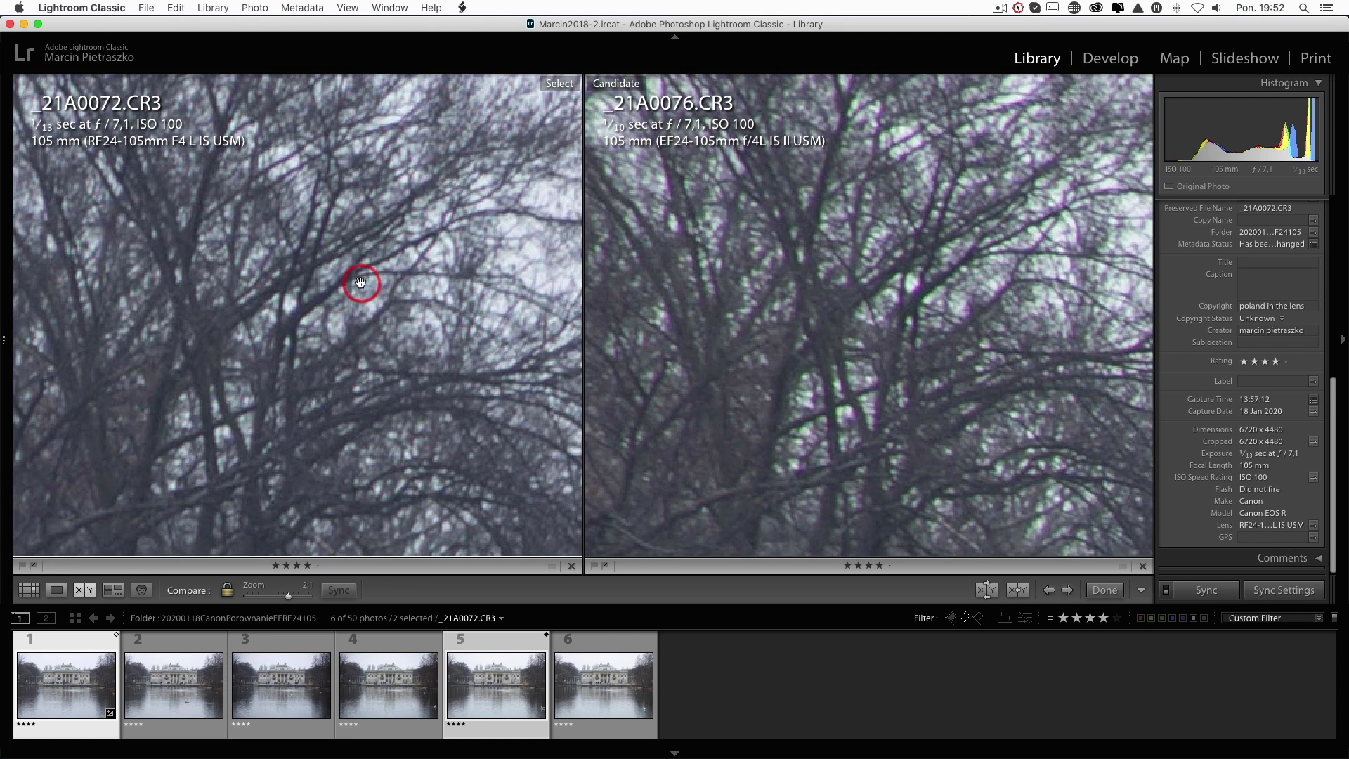
{"action": "left_click_drag", "start_coordinate": [271, 343], "coordinate": [572, 340]}
{"action": "mouse_move", "coordinate": [313, 404]}
{"action": "left_mouse_down"}
{"action": "mouse_move", "coordinate": [246, 388]}
{"action": "mouse_move", "coordinate": [304, 385]}
{"action": "left_mouse_up"}
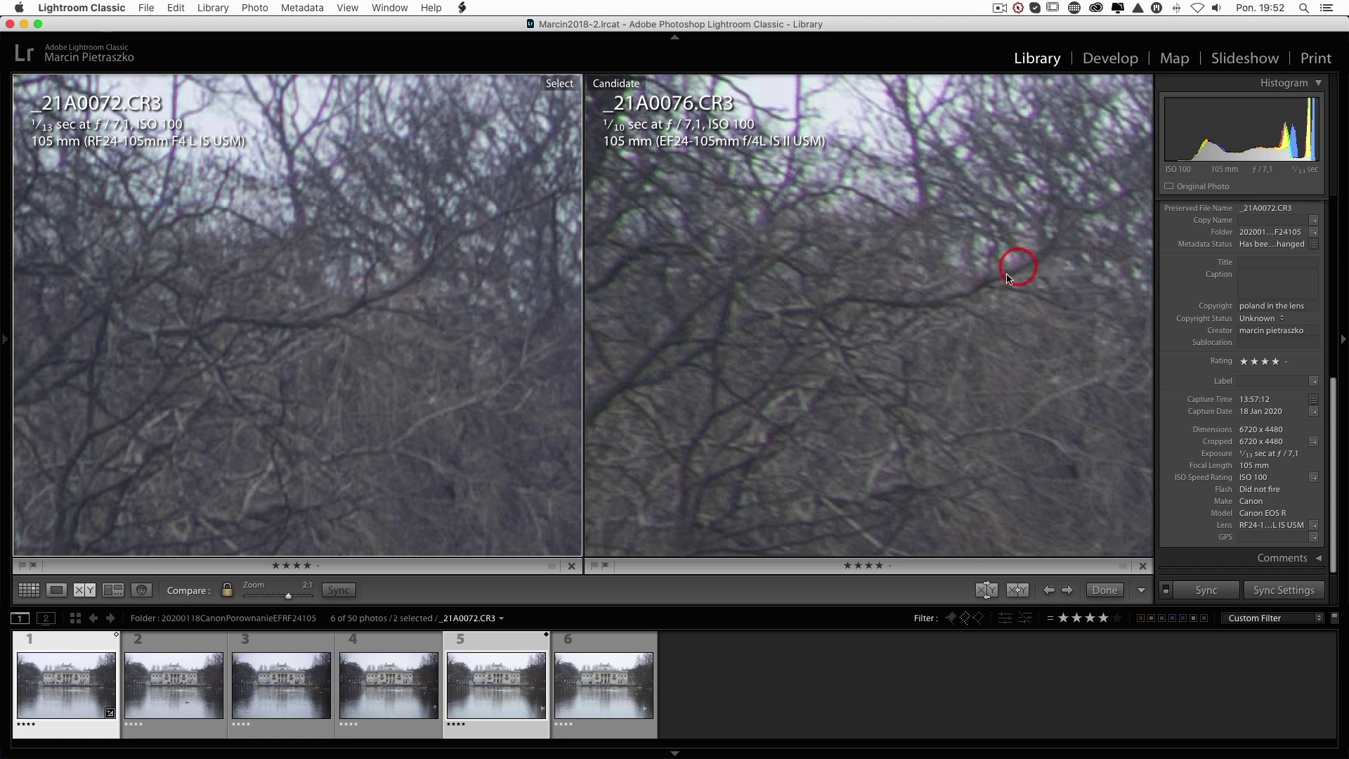
Step: Examine the dark branches and undergrowth at the photo's extreme left edge in both f/7.1 shots
{"action": "left_click_drag", "start_coordinate": [309, 371], "coordinate": [501, 166]}
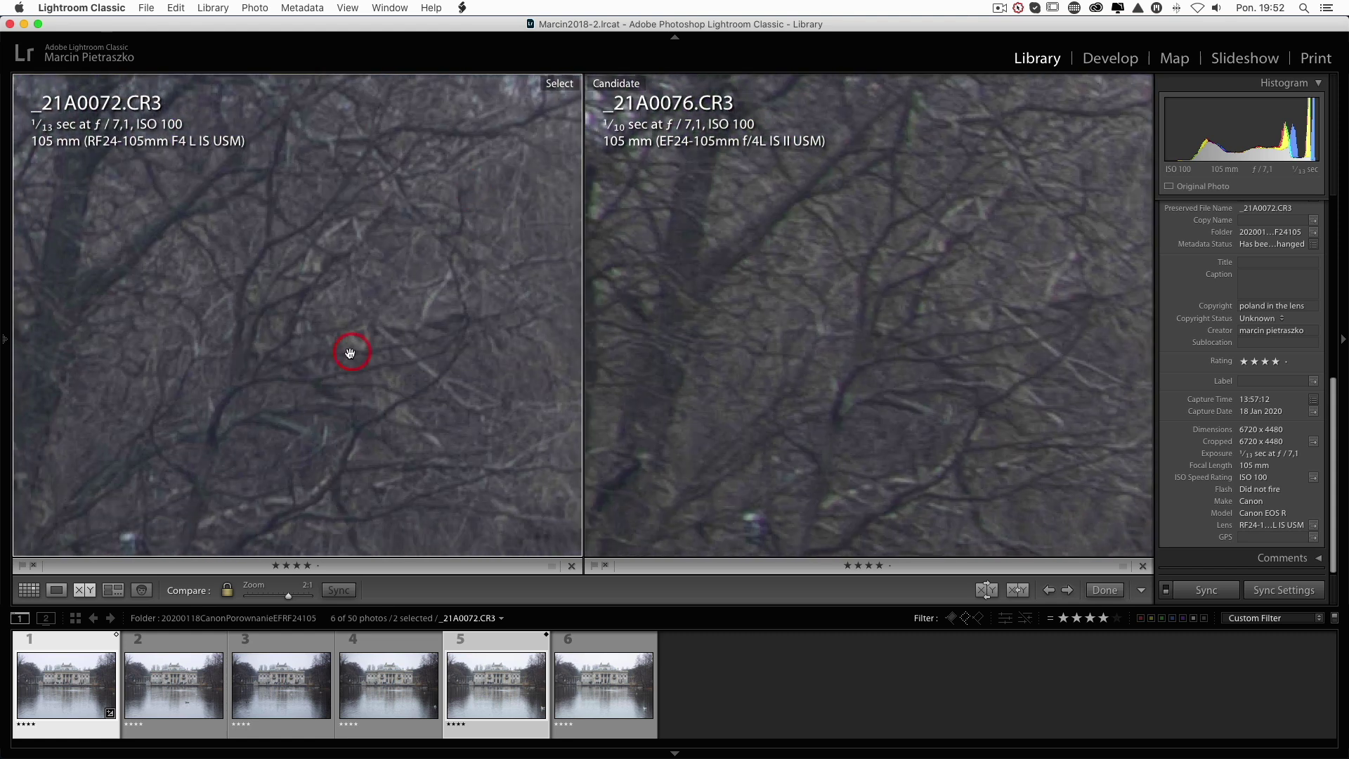
{"action": "left_click_drag", "start_coordinate": [349, 352], "coordinate": [567, 168]}
{"action": "left_click_drag", "start_coordinate": [438, 352], "coordinate": [274, 185]}
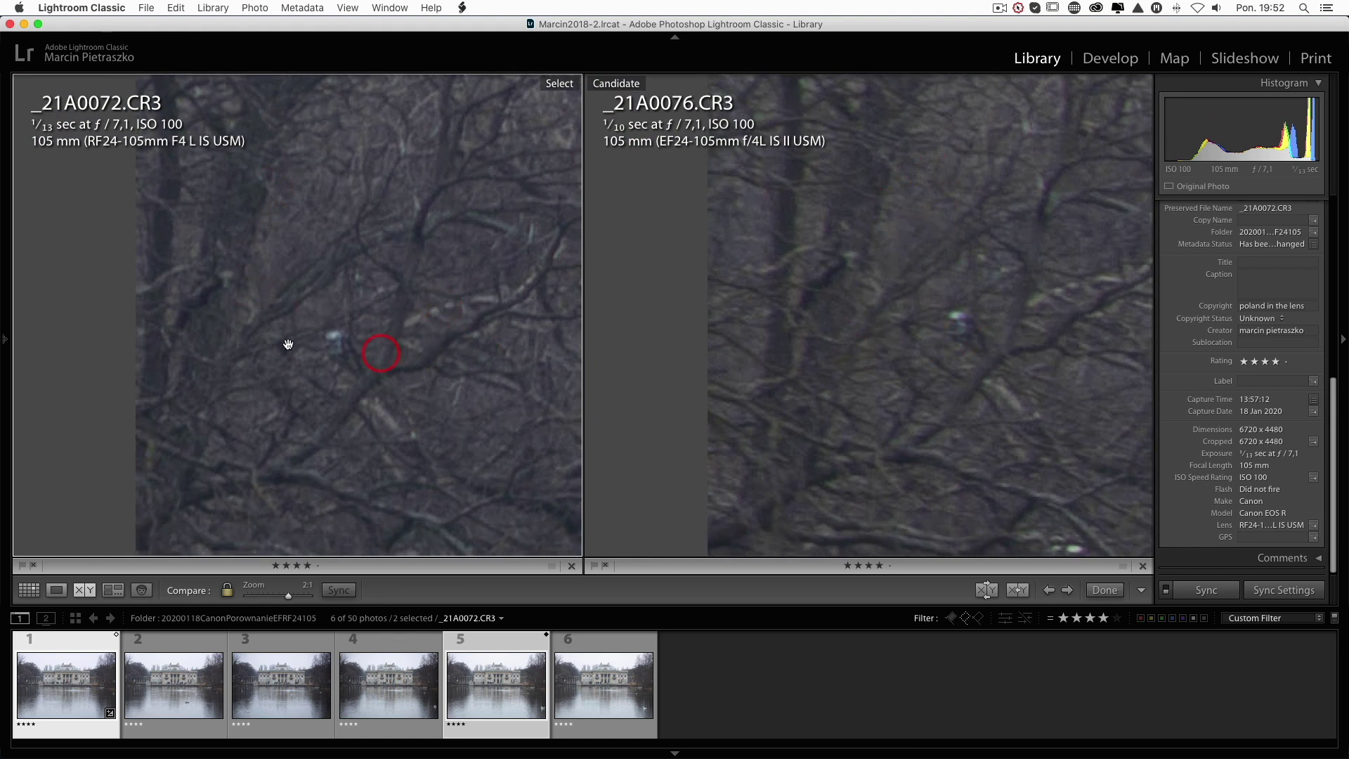
{"action": "left_click_drag", "start_coordinate": [245, 262], "coordinate": [339, 299]}
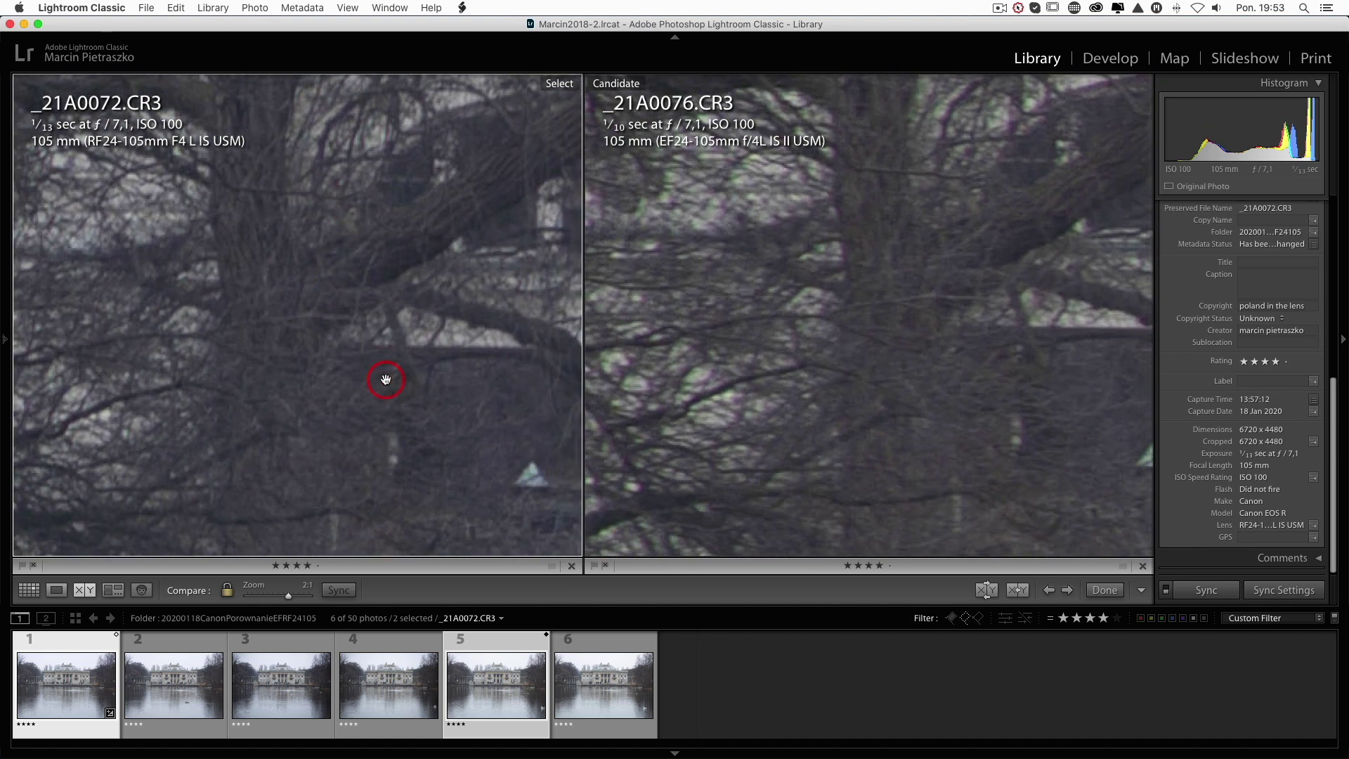
Step: Examine the thick tree trunks and the bridge railing and pillar between them and the palace in both f/7.1 shots
{"action": "left_click_drag", "start_coordinate": [1039, 352], "coordinate": [626, 356]}
{"action": "left_click_drag", "start_coordinate": [853, 344], "coordinate": [652, 365]}
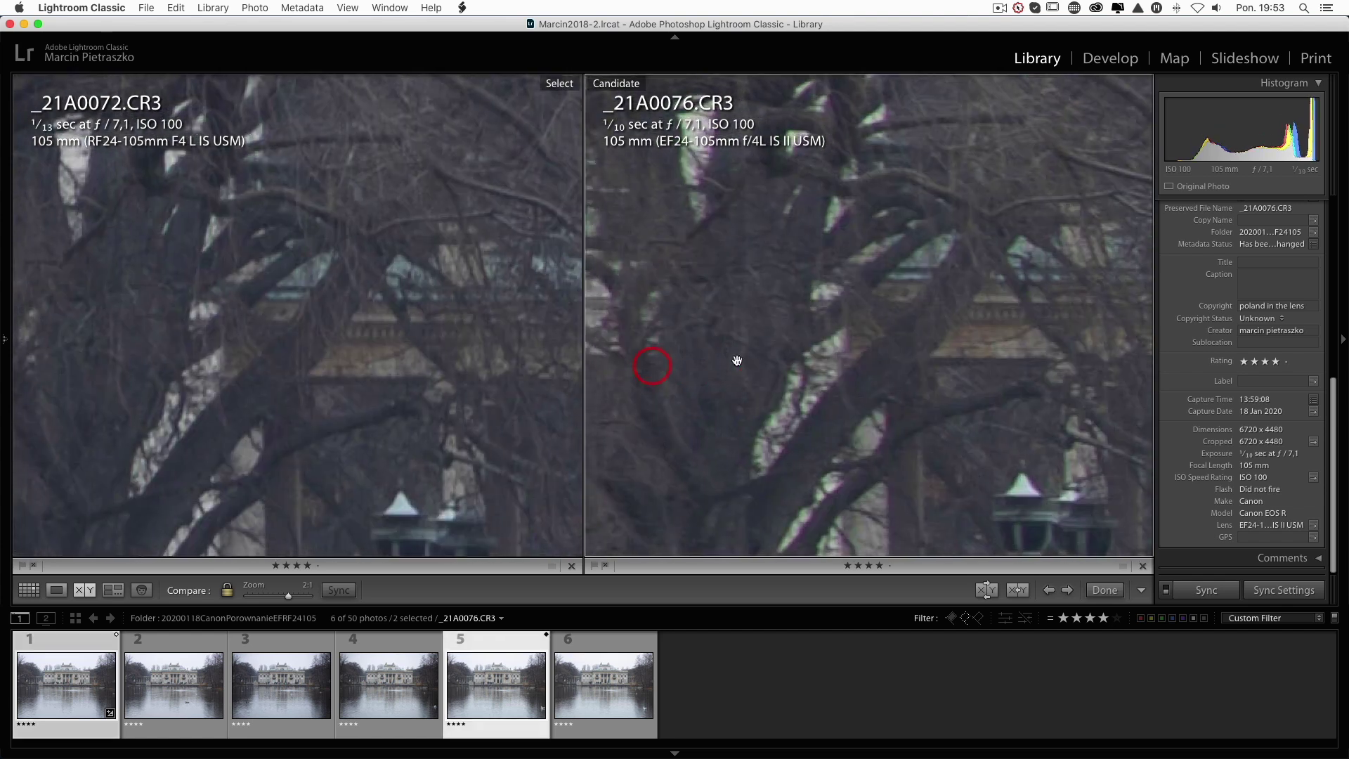
{"action": "left_click_drag", "start_coordinate": [1058, 363], "coordinate": [939, 149]}
{"action": "left_click_drag", "start_coordinate": [948, 479], "coordinate": [967, 190]}
{"action": "left_click_drag", "start_coordinate": [864, 372], "coordinate": [921, 228]}
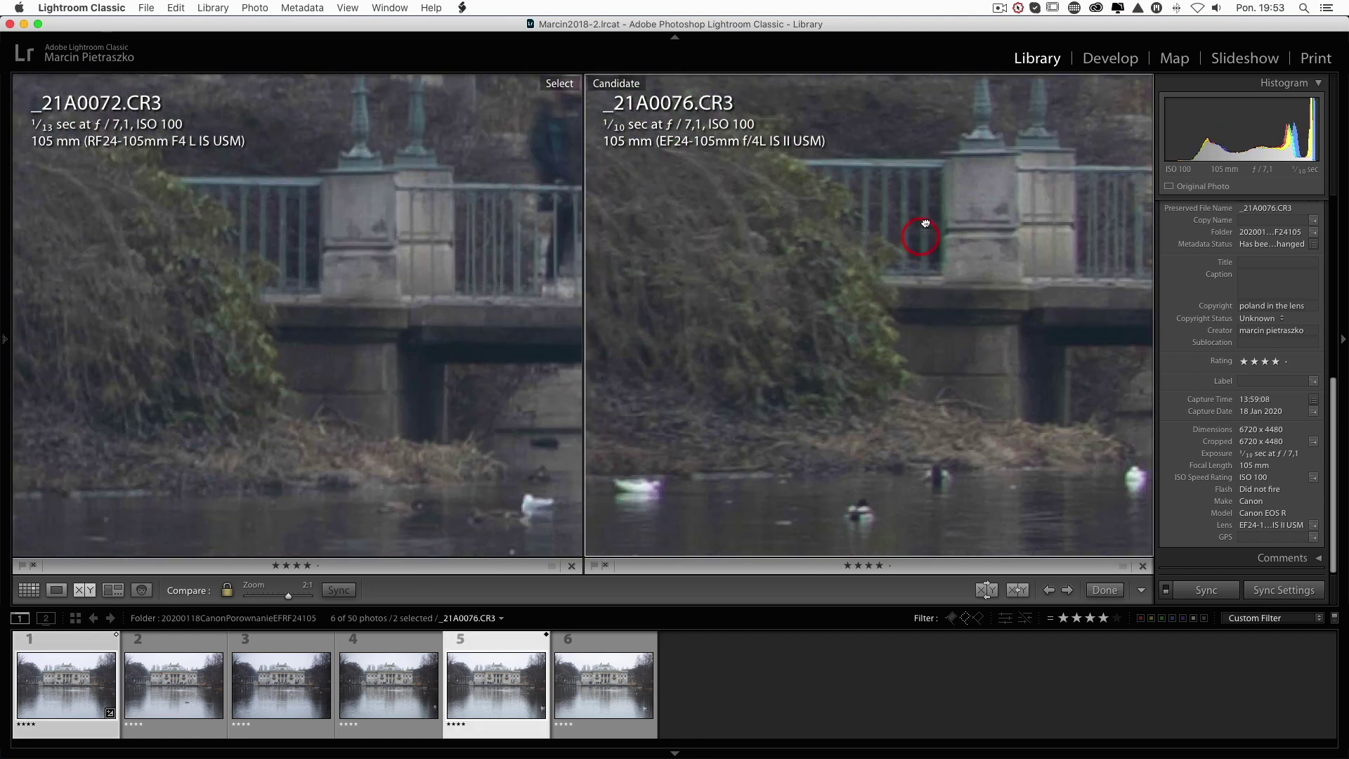
Step: Examine the riverbank, waterline and waterbirds beside the bridge in both f/7.1 shots, finishing with the whole photos in view
{"action": "left_click_drag", "start_coordinate": [868, 403], "coordinate": [879, 268]}
{"action": "left_click_drag", "start_coordinate": [824, 347], "coordinate": [1018, 355]}
{"action": "left_click_drag", "start_coordinate": [229, 401], "coordinate": [471, 416]}
{"action": "left_click_drag", "start_coordinate": [174, 416], "coordinate": [230, 384]}
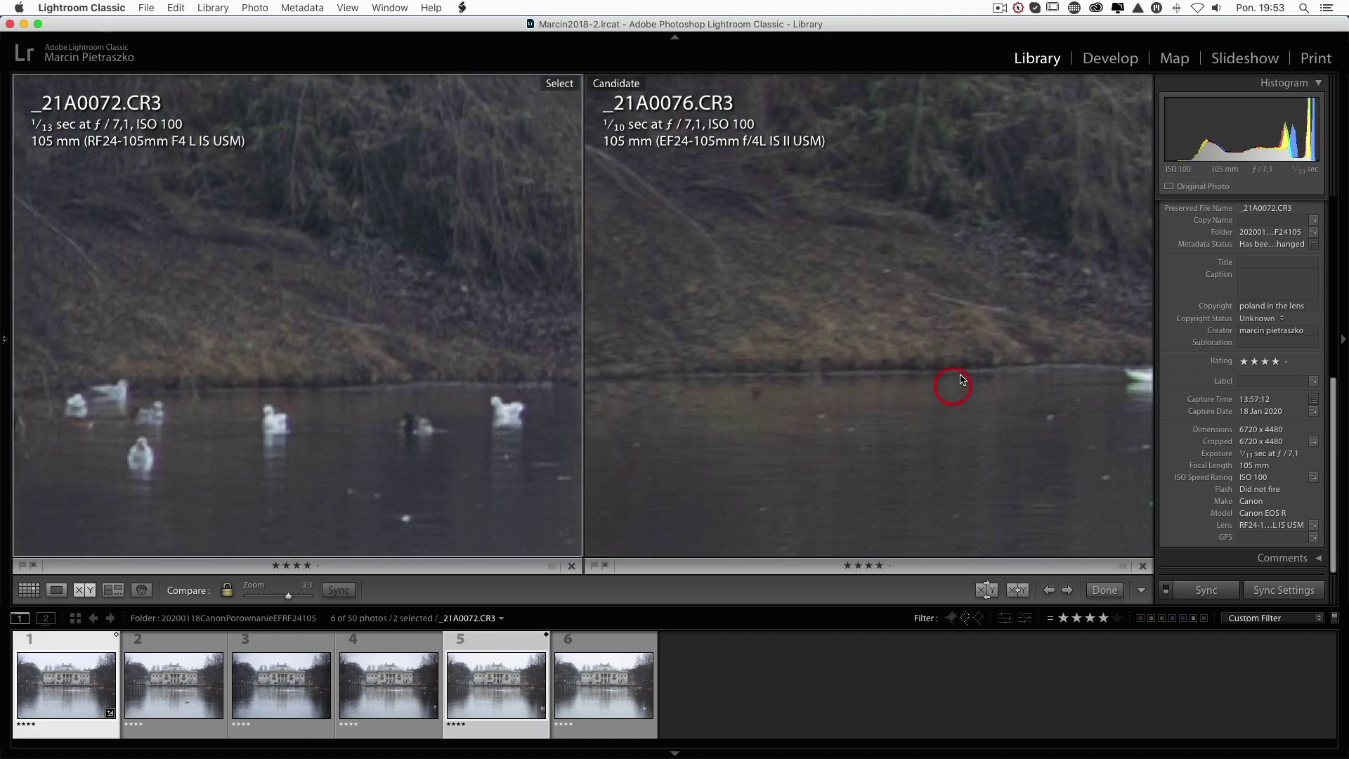
{"action": "left_click_drag", "start_coordinate": [323, 383], "coordinate": [347, 361]}
{"action": "left_click", "coordinate": [357, 353]}
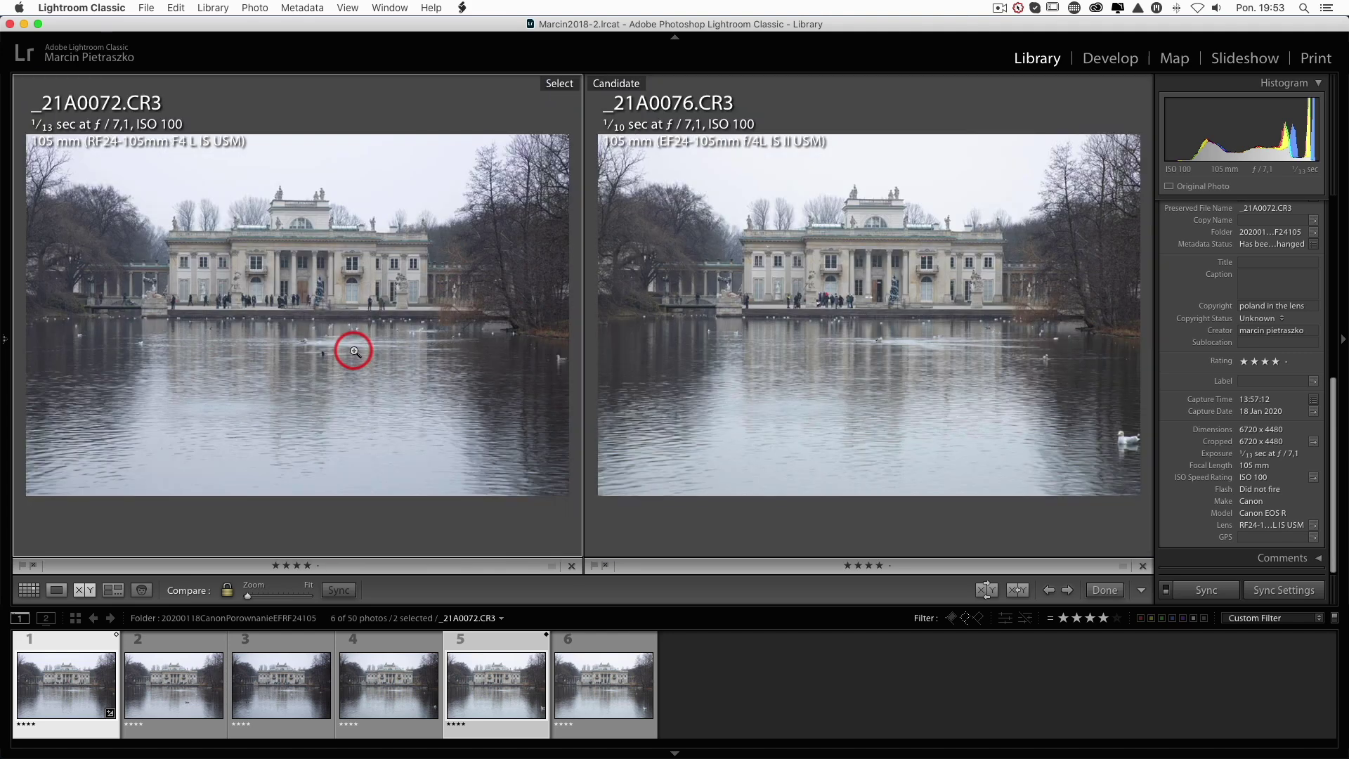
Step: Examine the branches, leaning trunk and stone-edged bank on the photo's right side in both f/7.1 shots
{"action": "left_click", "coordinate": [1090, 276]}
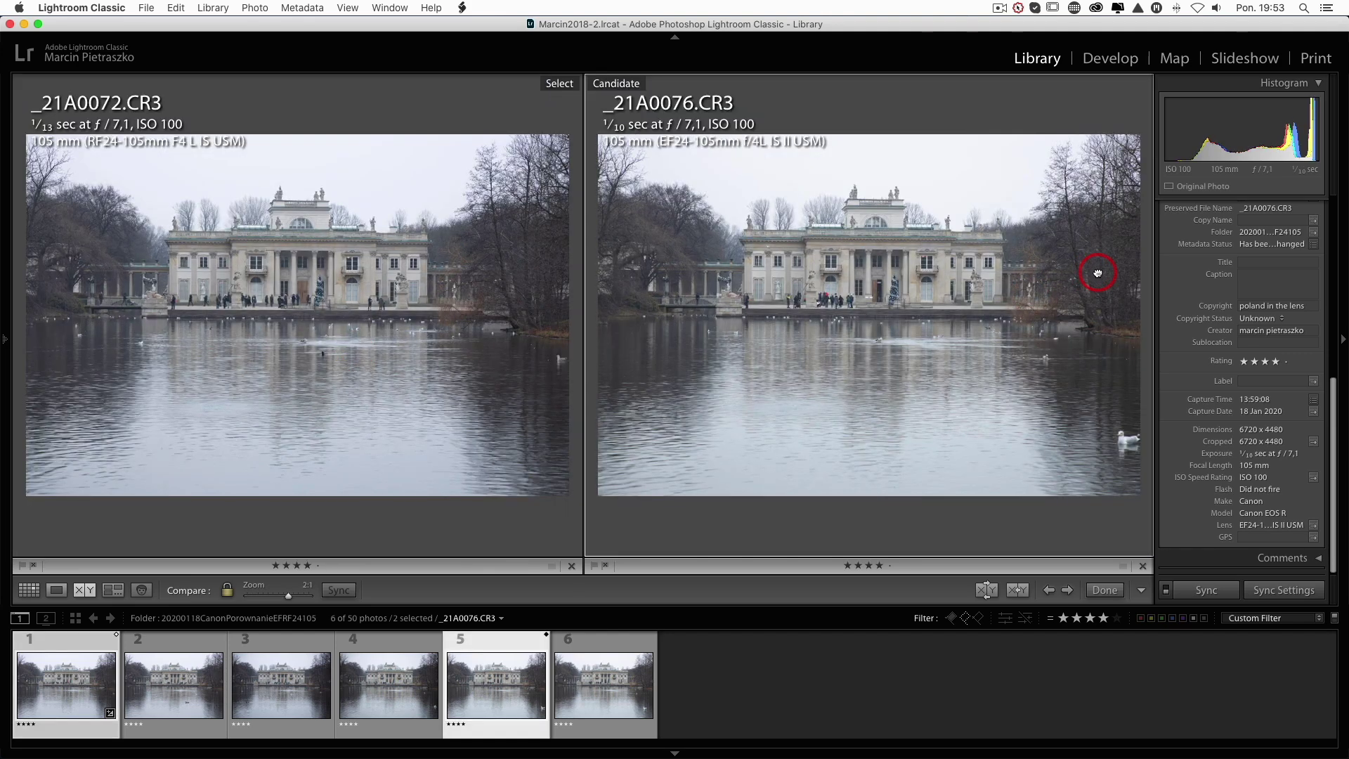
{"action": "left_click", "coordinate": [1098, 273]}
{"action": "left_click", "coordinate": [1098, 272]}
{"action": "left_click", "coordinate": [1088, 280]}
{"action": "left_click_drag", "start_coordinate": [1060, 305], "coordinate": [932, 176]}
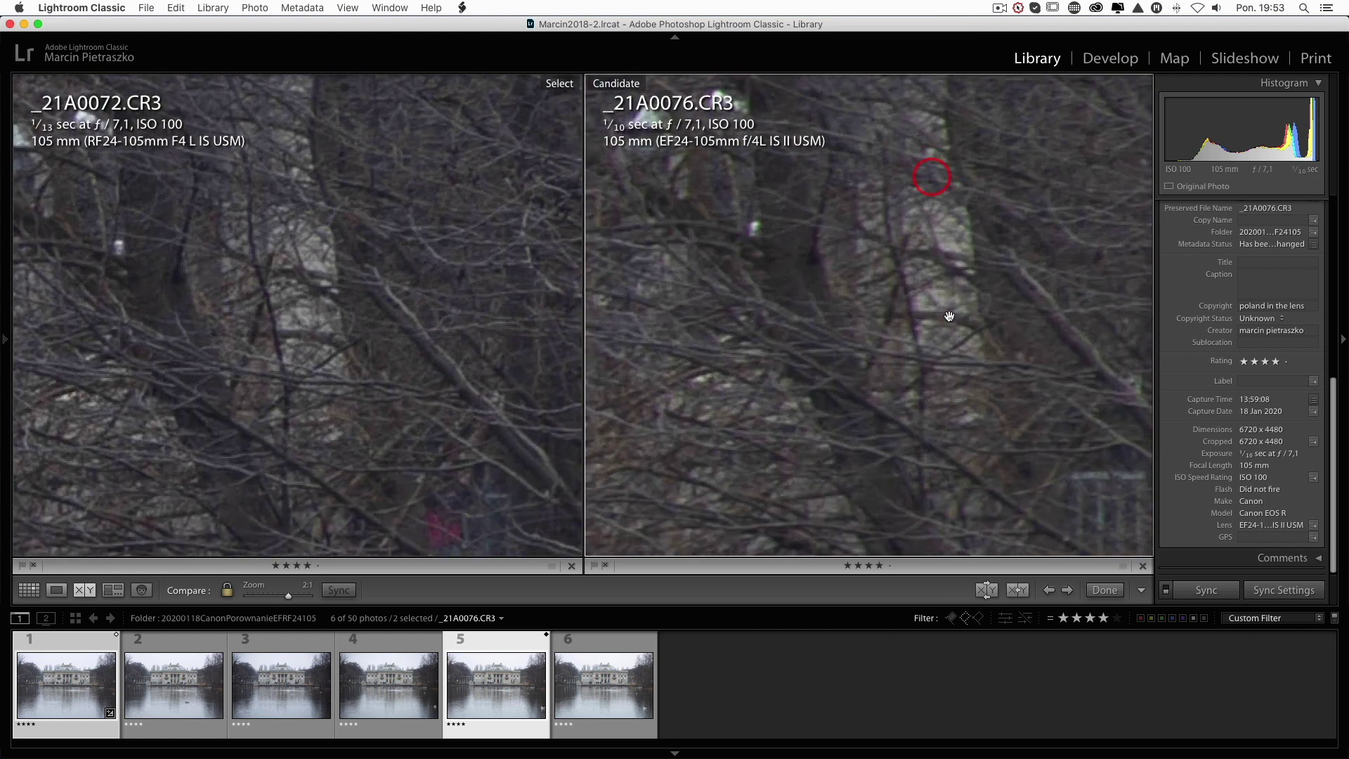
{"action": "left_click_drag", "start_coordinate": [949, 316], "coordinate": [905, 330]}
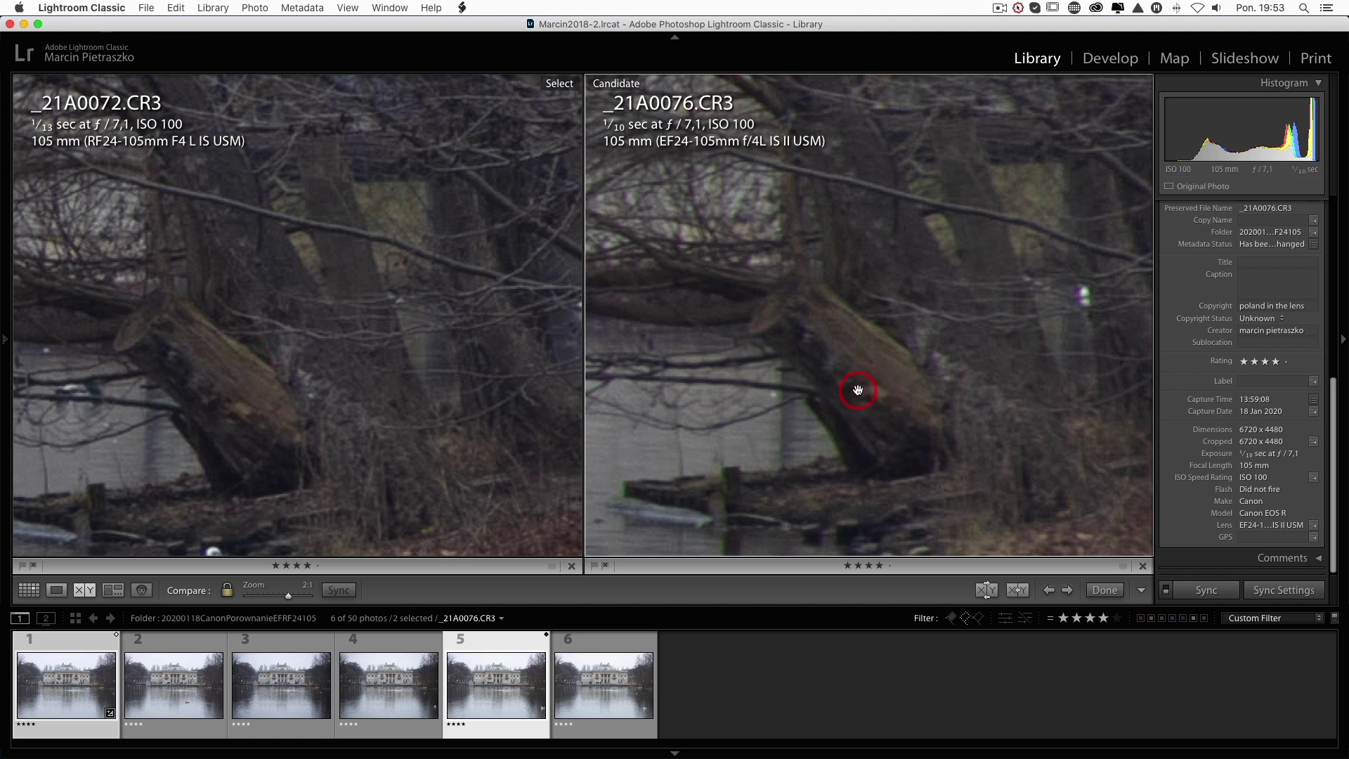
{"action": "left_click_drag", "start_coordinate": [906, 436], "coordinate": [892, 408]}
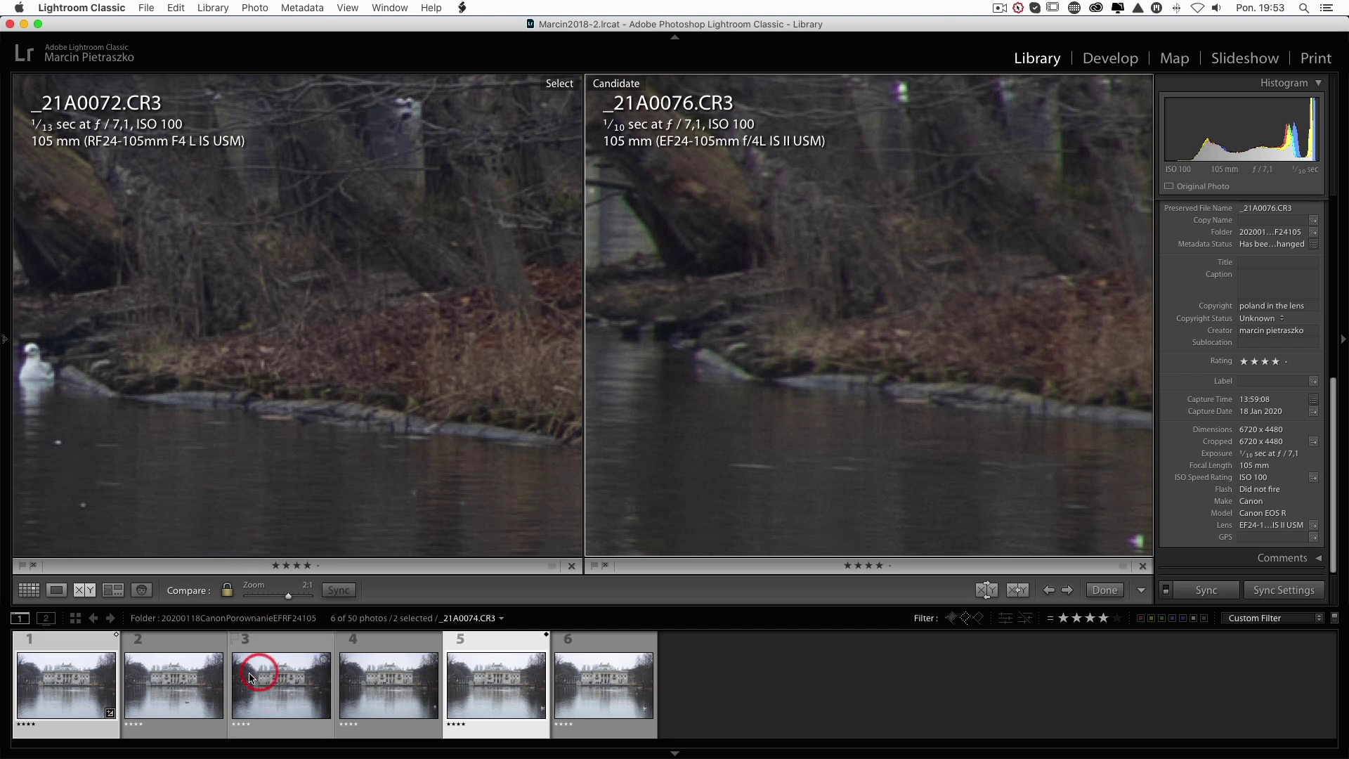
Step: Compare _21A0073.CR3 as the select with _21A0077.CR3 as the candidate, examining the large tree on the photo's left side
{"action": "left_click", "coordinate": [192, 691]}
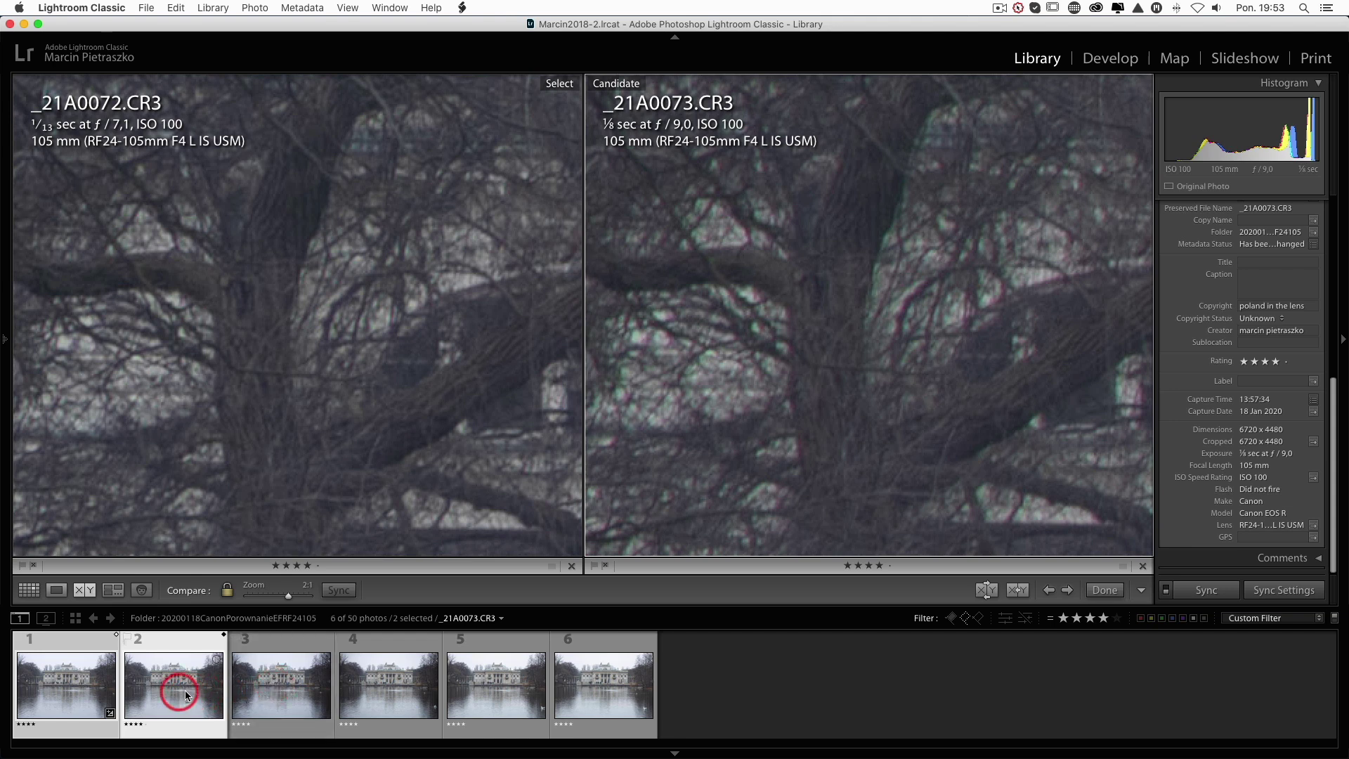
{"action": "left_click", "coordinate": [619, 694], "text": "super"}
{"action": "left_click", "coordinate": [69, 711], "text": "super"}
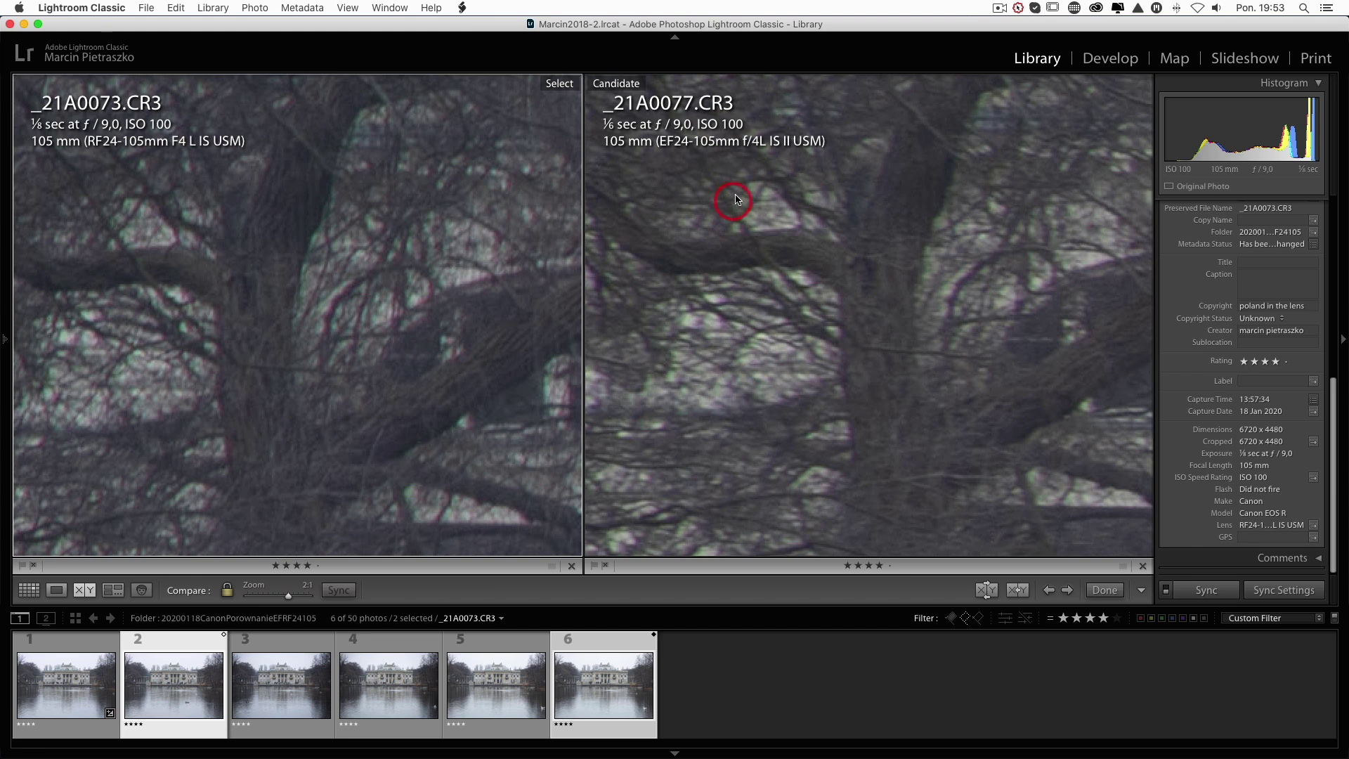
{"action": "left_click_drag", "start_coordinate": [395, 381], "coordinate": [374, 349]}
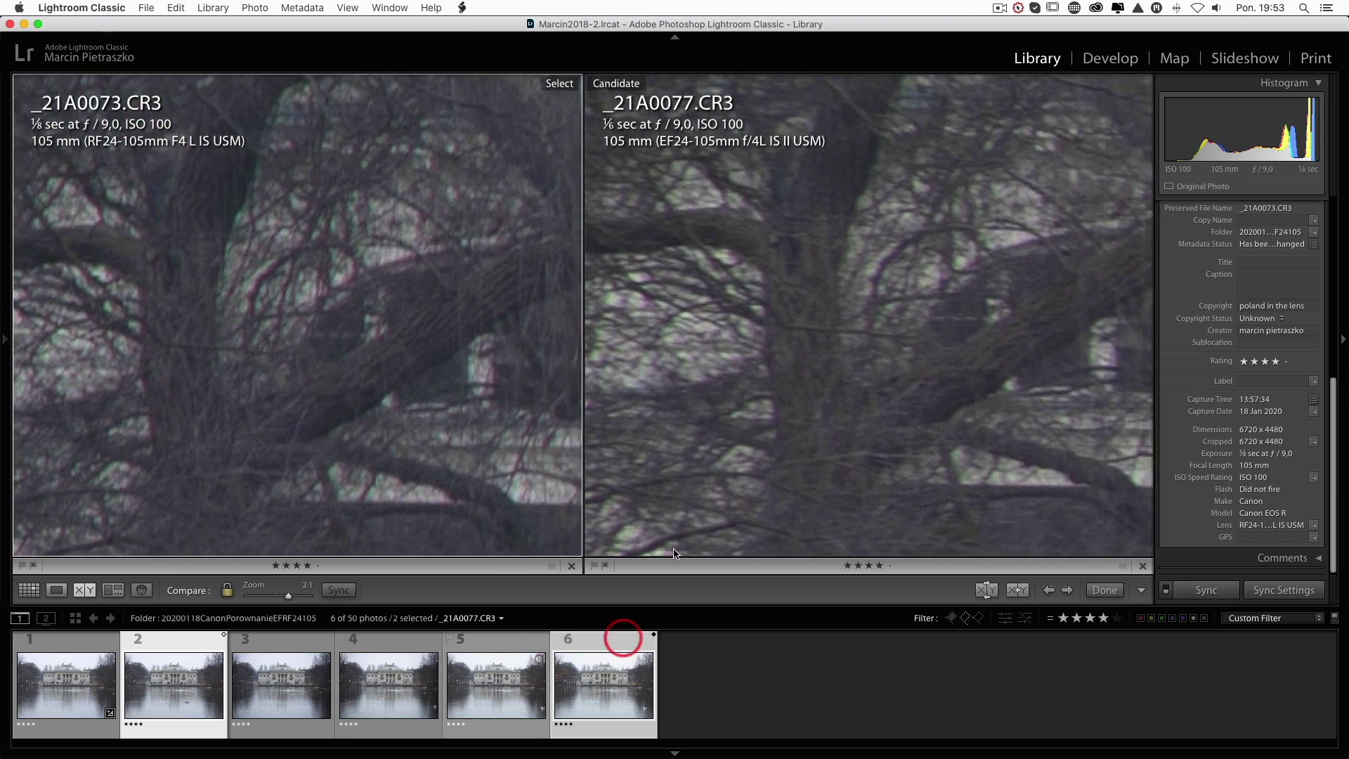
{"action": "left_click", "coordinate": [620, 636]}
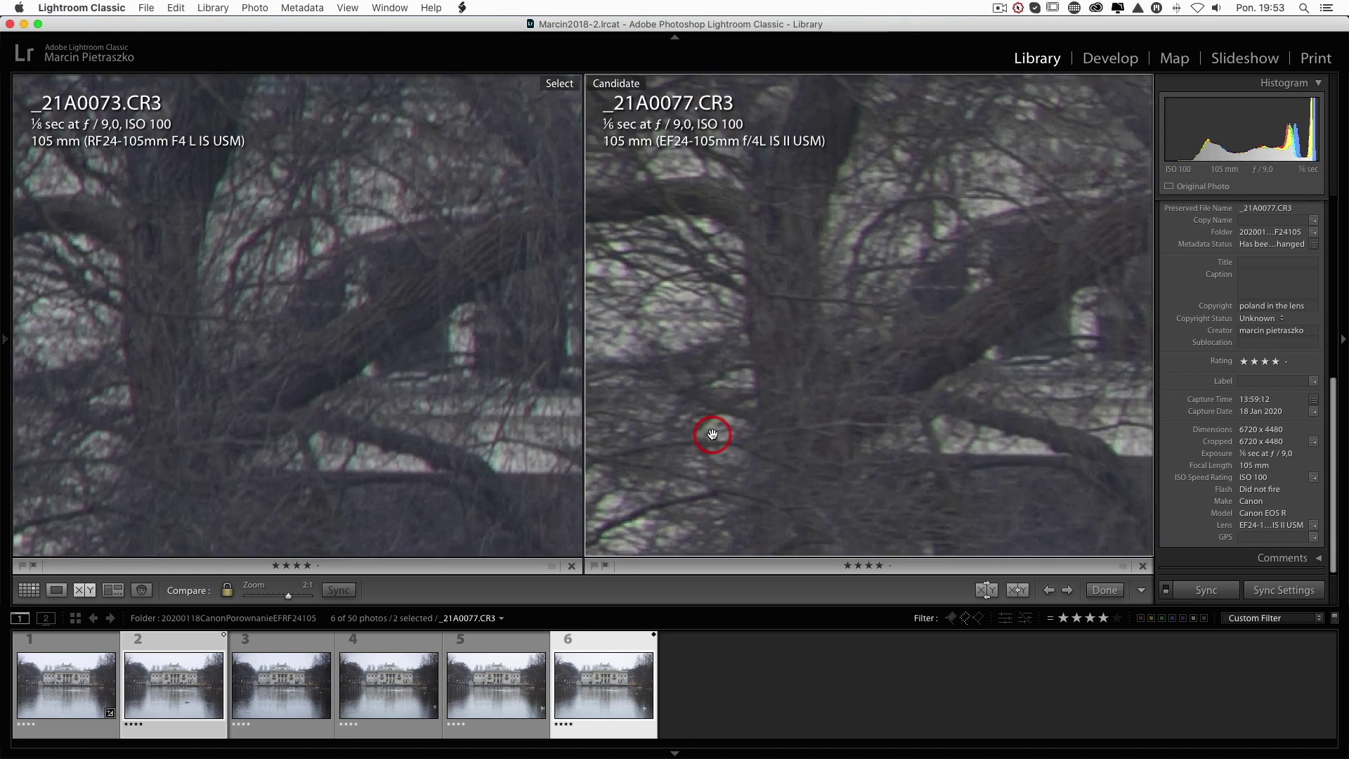
{"action": "left_click", "coordinate": [712, 434]}
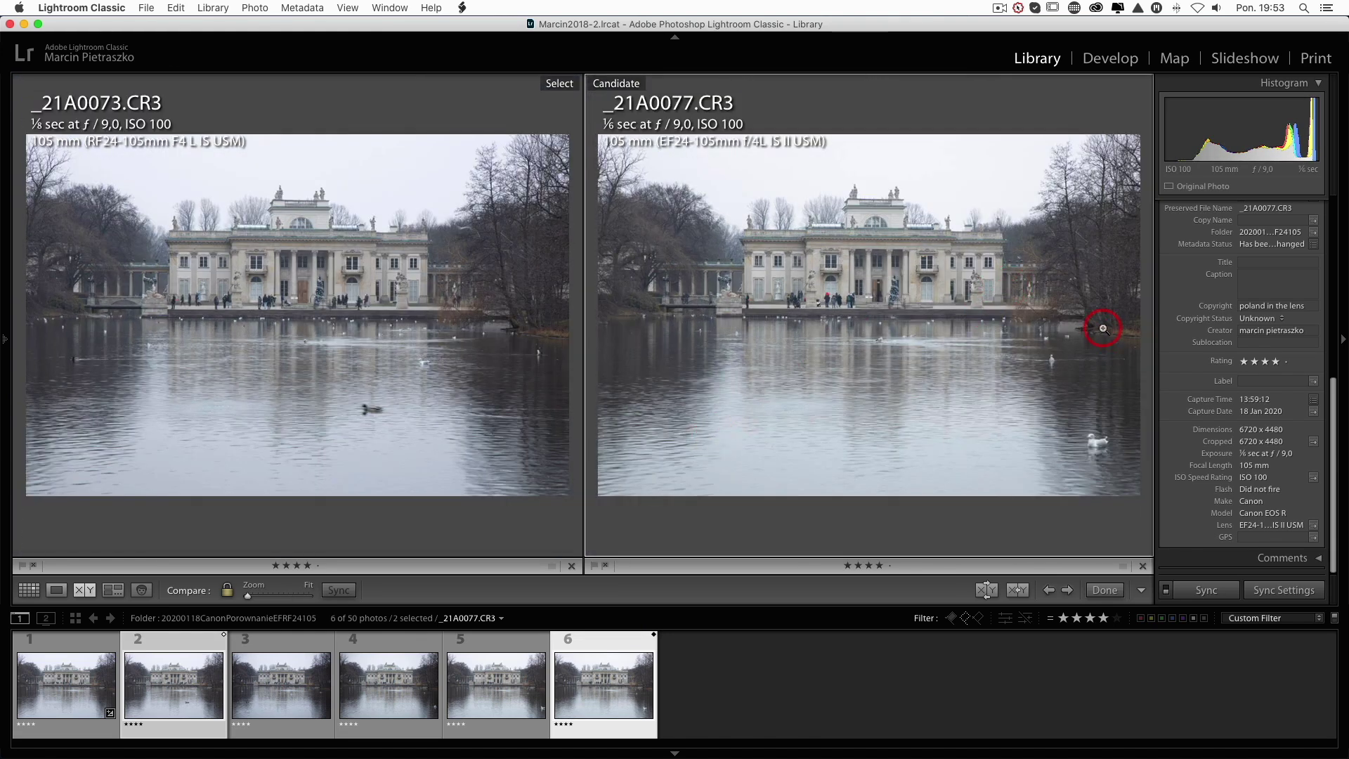
Step: Examine the leaning trunk, its branches and the bank on the photo's right side in both f/9.0 shots
{"action": "left_click_drag", "start_coordinate": [1103, 329], "coordinate": [932, 357]}
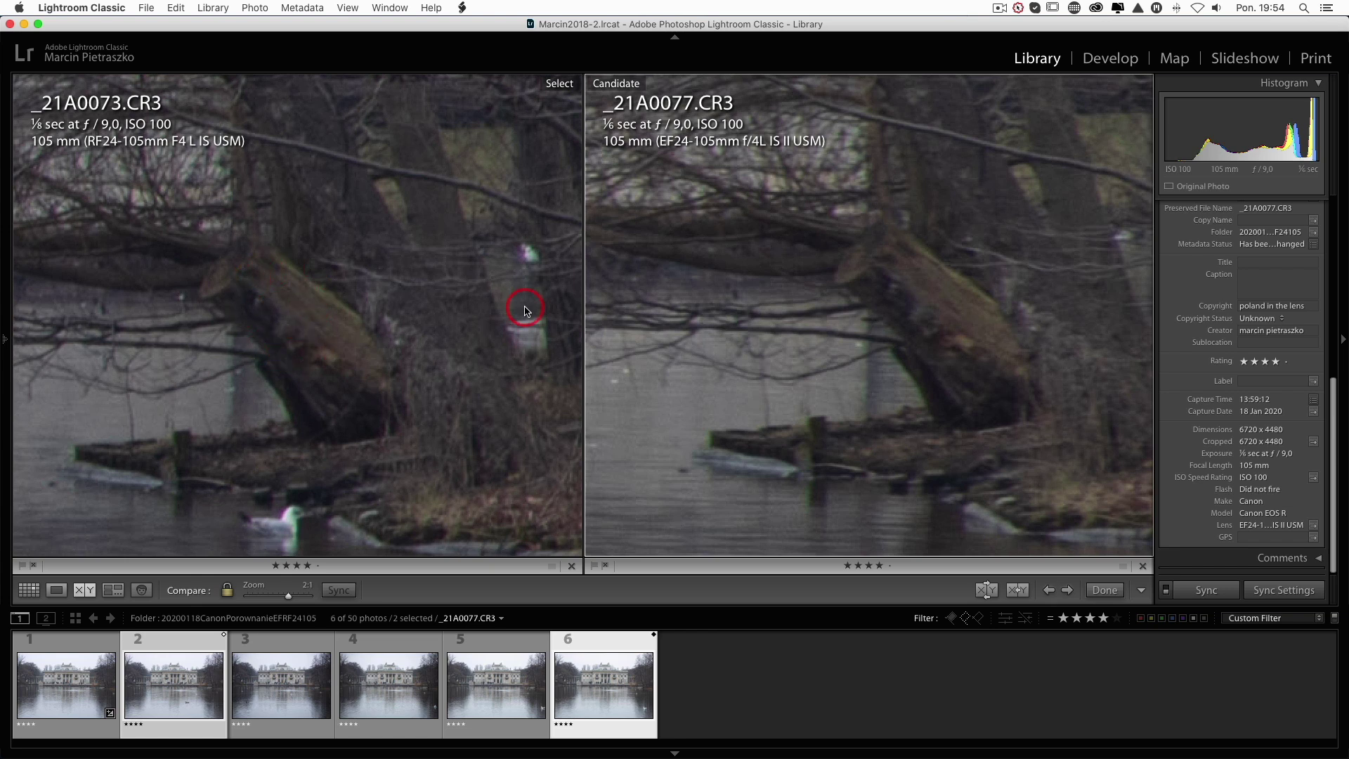
{"action": "left_click_drag", "start_coordinate": [213, 288], "coordinate": [251, 348]}
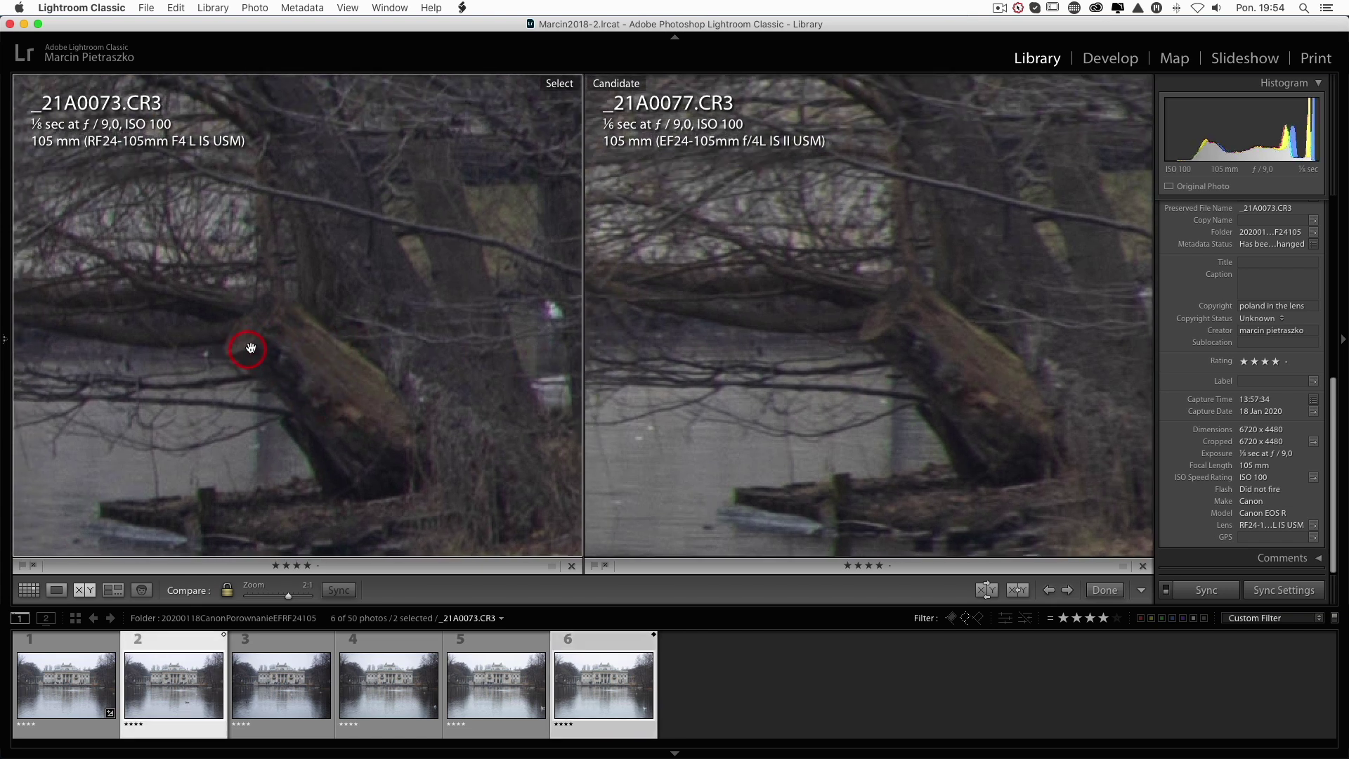
{"action": "left_click", "coordinate": [289, 362]}
{"action": "left_click_drag", "start_coordinate": [259, 343], "coordinate": [321, 414]}
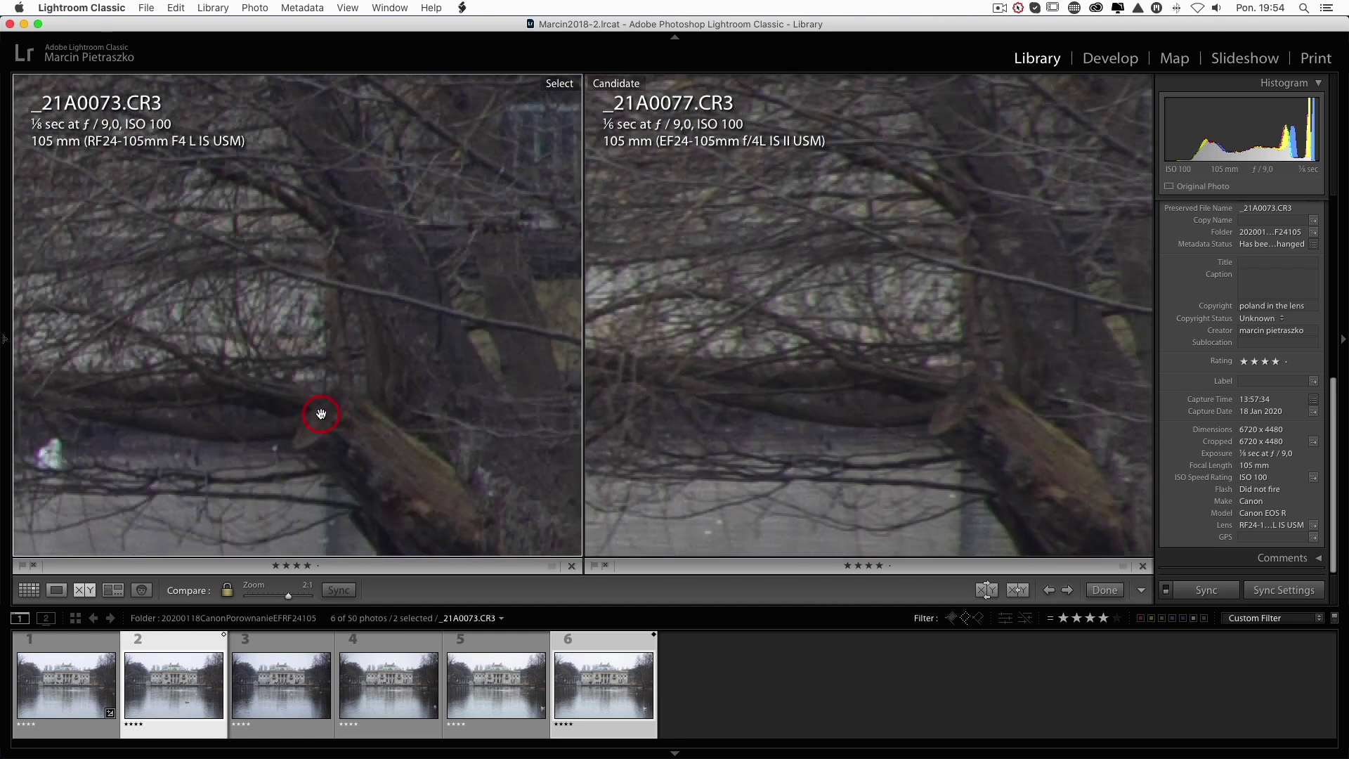
Step: Examine the colonnade's urns, balustrade and column capitals behind the bare branches in both f/9.0 shots
{"action": "left_click_drag", "start_coordinate": [293, 345], "coordinate": [373, 464]}
{"action": "left_click_drag", "start_coordinate": [234, 289], "coordinate": [352, 412]}
{"action": "left_click_drag", "start_coordinate": [246, 351], "coordinate": [333, 410]}
{"action": "left_click_drag", "start_coordinate": [205, 318], "coordinate": [343, 403]}
{"action": "mouse_move", "coordinate": [232, 365]}
{"action": "left_mouse_down"}
{"action": "mouse_move", "coordinate": [324, 403]}
{"action": "mouse_move", "coordinate": [232, 380]}
{"action": "left_mouse_up"}
{"action": "left_click_drag", "start_coordinate": [180, 331], "coordinate": [235, 400]}
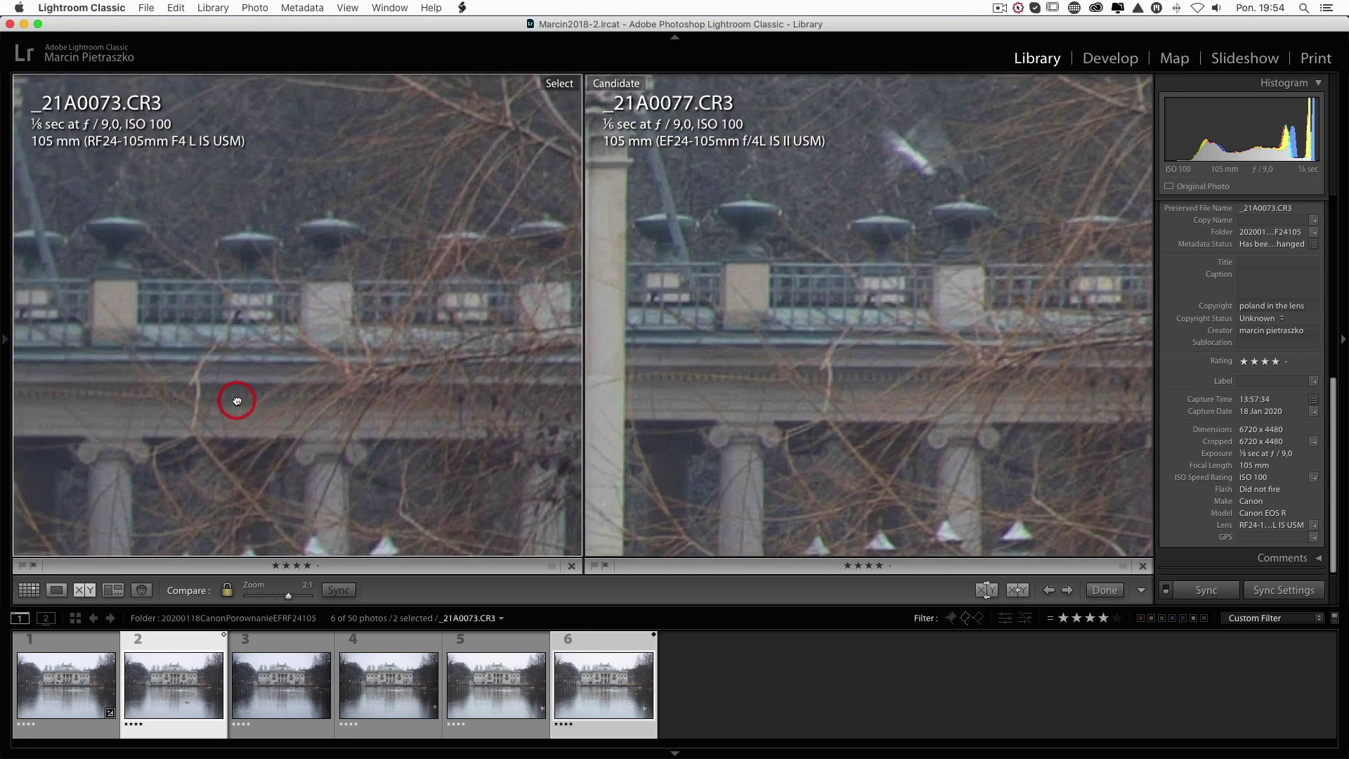
{"action": "left_click_drag", "start_coordinate": [278, 343], "coordinate": [262, 370]}
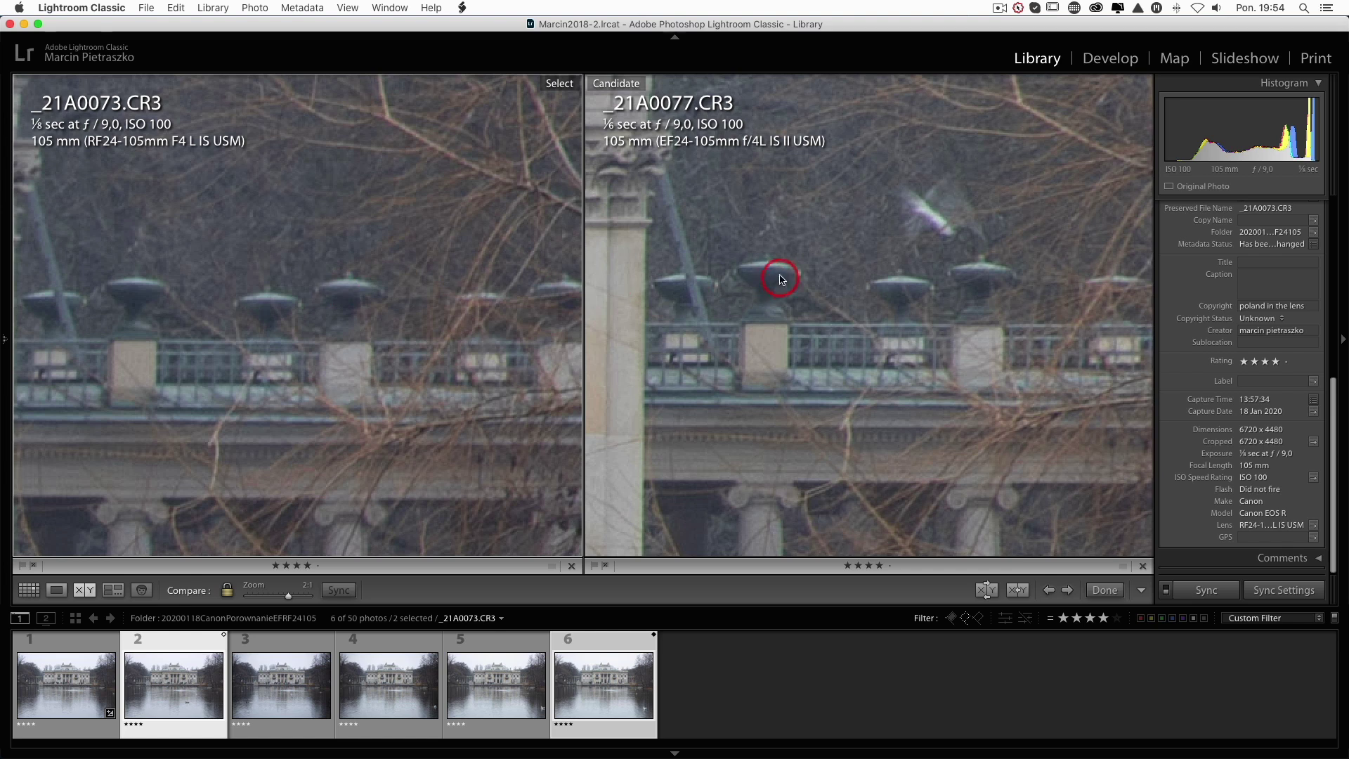
{"action": "left_click_drag", "start_coordinate": [767, 277], "coordinate": [777, 284]}
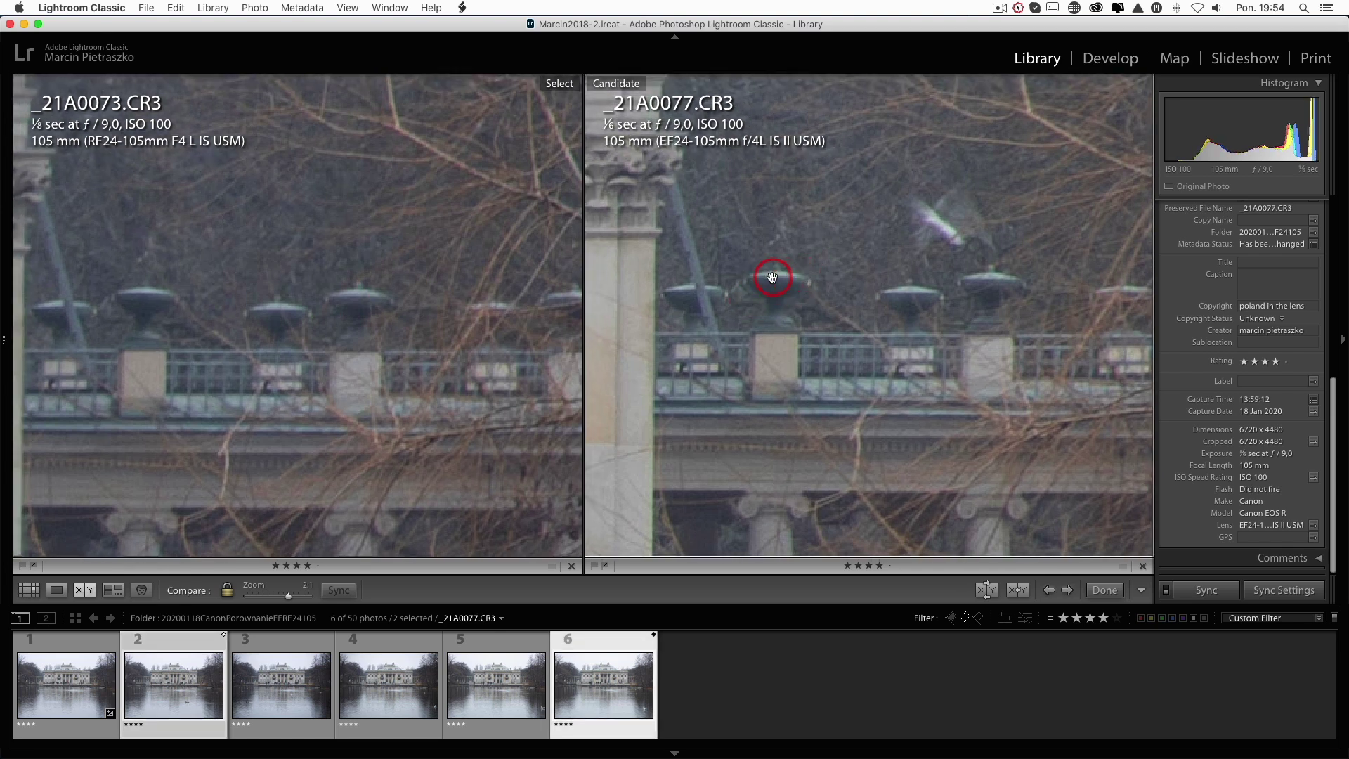
{"action": "left_click_drag", "start_coordinate": [771, 277], "coordinate": [883, 355]}
Step: Examine the palace cornice, pilaster capitals and gilded balcony with its windows in both f/9.0 shots
{"action": "mouse_move", "coordinate": [49, 258]}
{"action": "left_mouse_down"}
{"action": "mouse_move", "coordinate": [234, 326]}
{"action": "mouse_move", "coordinate": [449, 368]}
{"action": "left_mouse_up"}
{"action": "left_click_drag", "start_coordinate": [215, 336], "coordinate": [393, 502]}
{"action": "left_click_drag", "start_coordinate": [250, 383], "coordinate": [456, 255]}
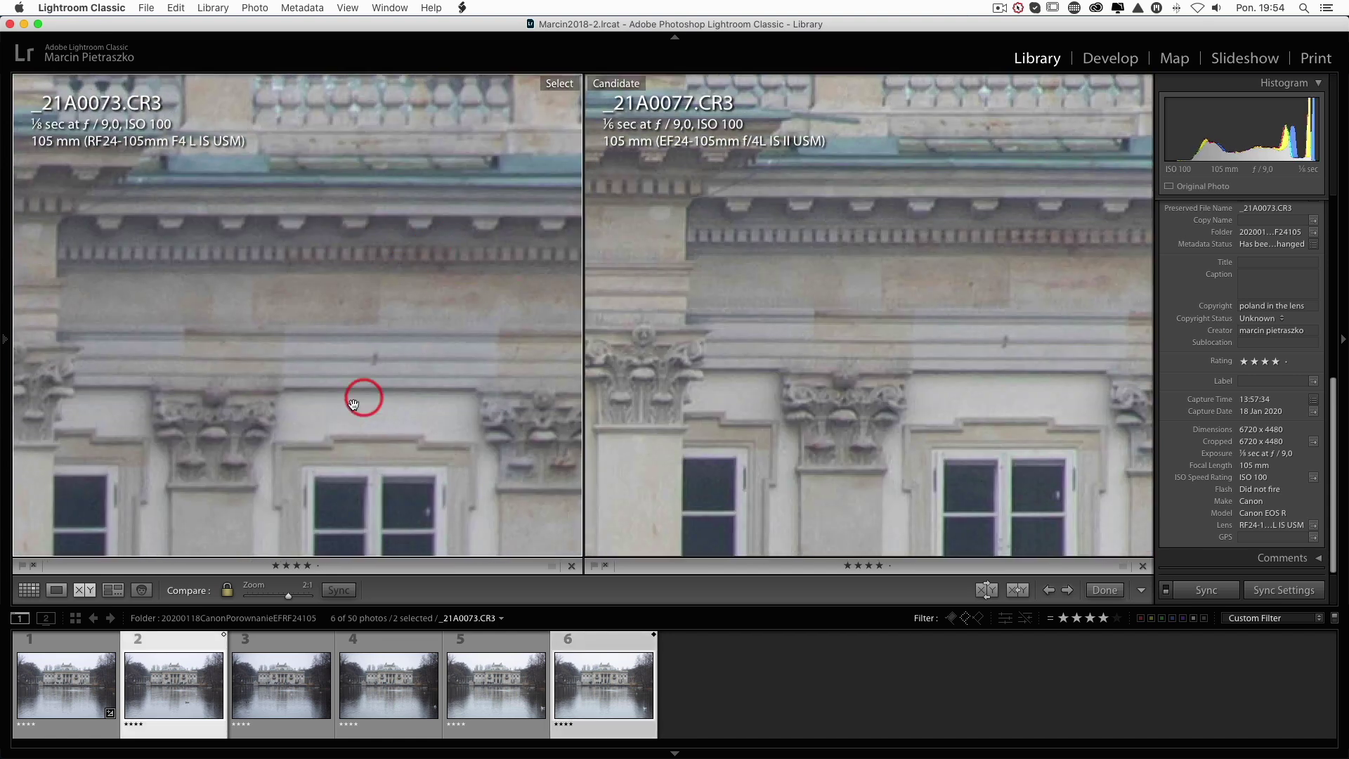
{"action": "left_click_drag", "start_coordinate": [353, 403], "coordinate": [289, 357]}
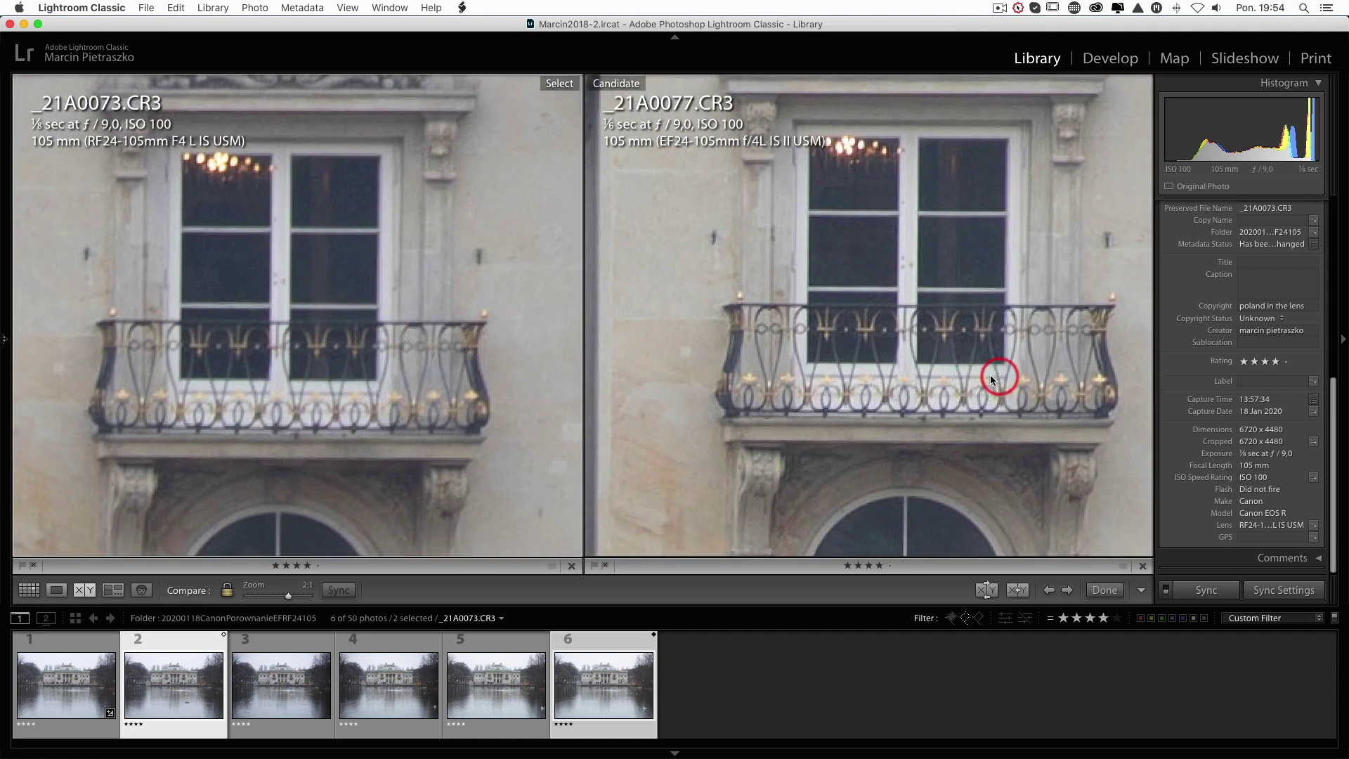
{"action": "left_click_drag", "start_coordinate": [831, 397], "coordinate": [852, 241]}
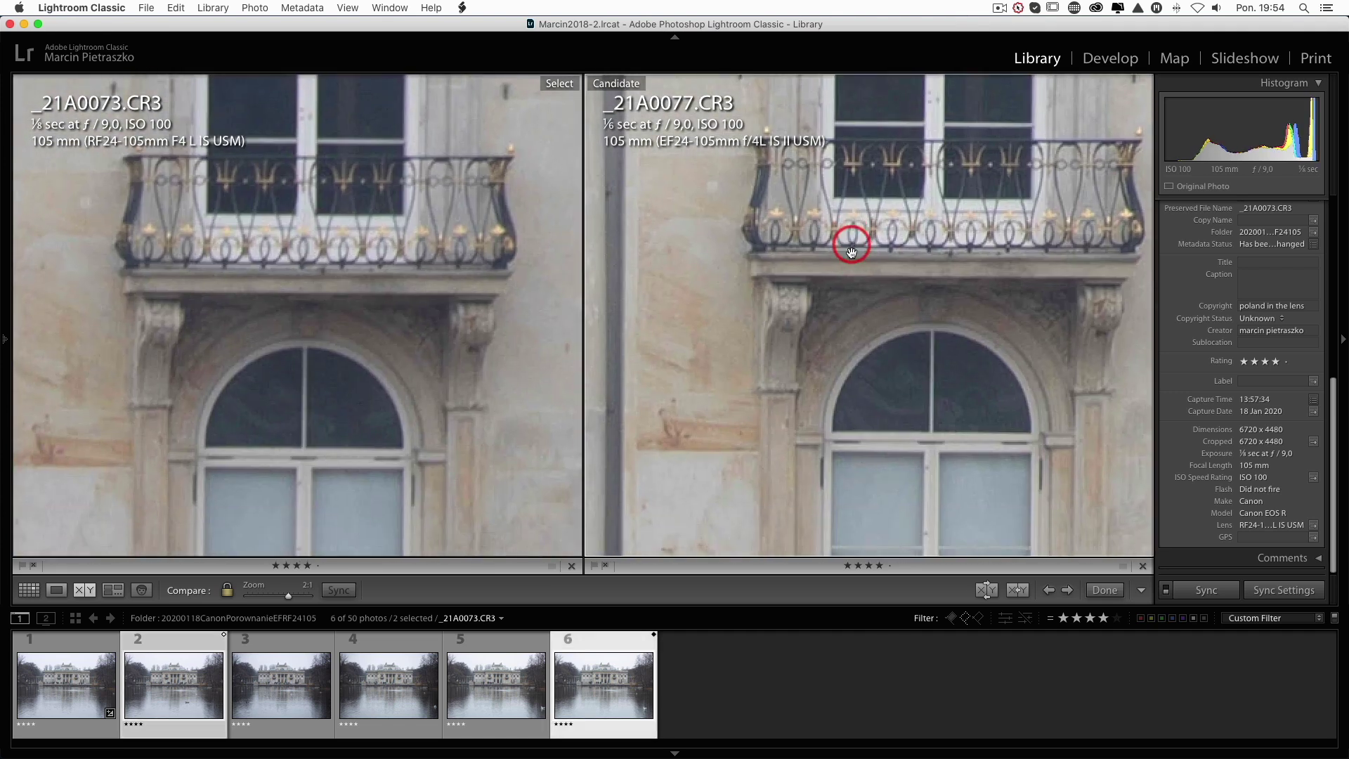
Step: Examine the stone steps, flowerbed fence and people in front of the palace doors in both f/9.0 shots
{"action": "left_click_drag", "start_coordinate": [852, 371], "coordinate": [826, 274]}
{"action": "left_click_drag", "start_coordinate": [831, 408], "coordinate": [775, 232]}
{"action": "left_click_drag", "start_coordinate": [785, 342], "coordinate": [846, 233]}
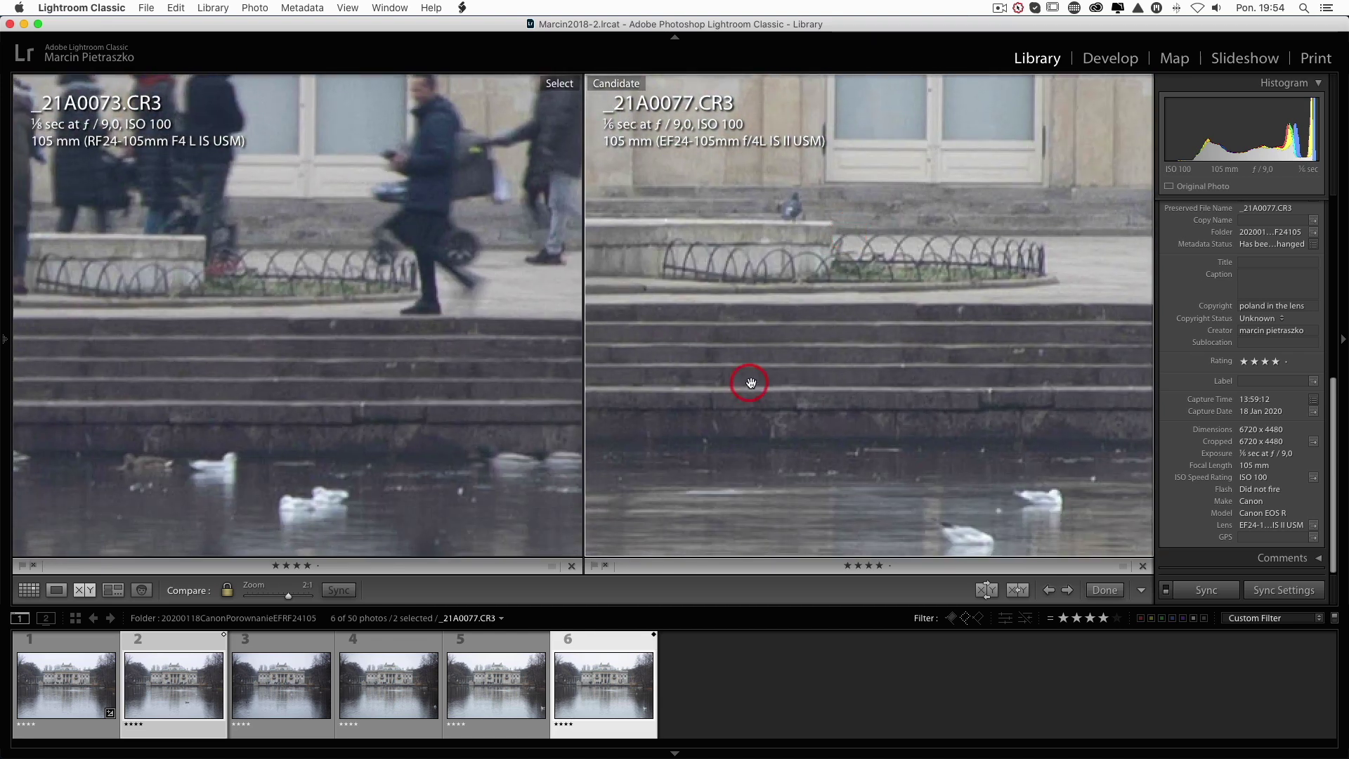
{"action": "left_click_drag", "start_coordinate": [759, 362], "coordinate": [792, 473]}
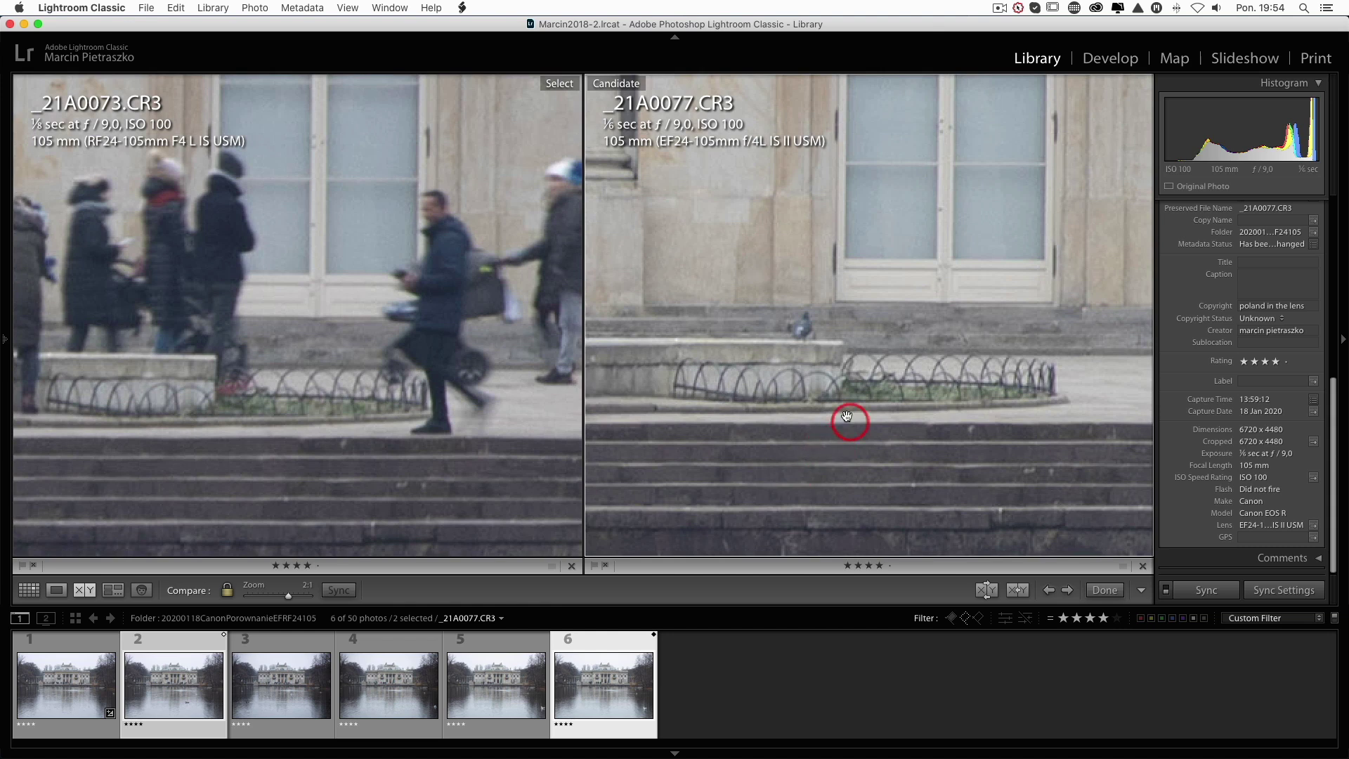
{"action": "left_click_drag", "start_coordinate": [357, 428], "coordinate": [436, 395]}
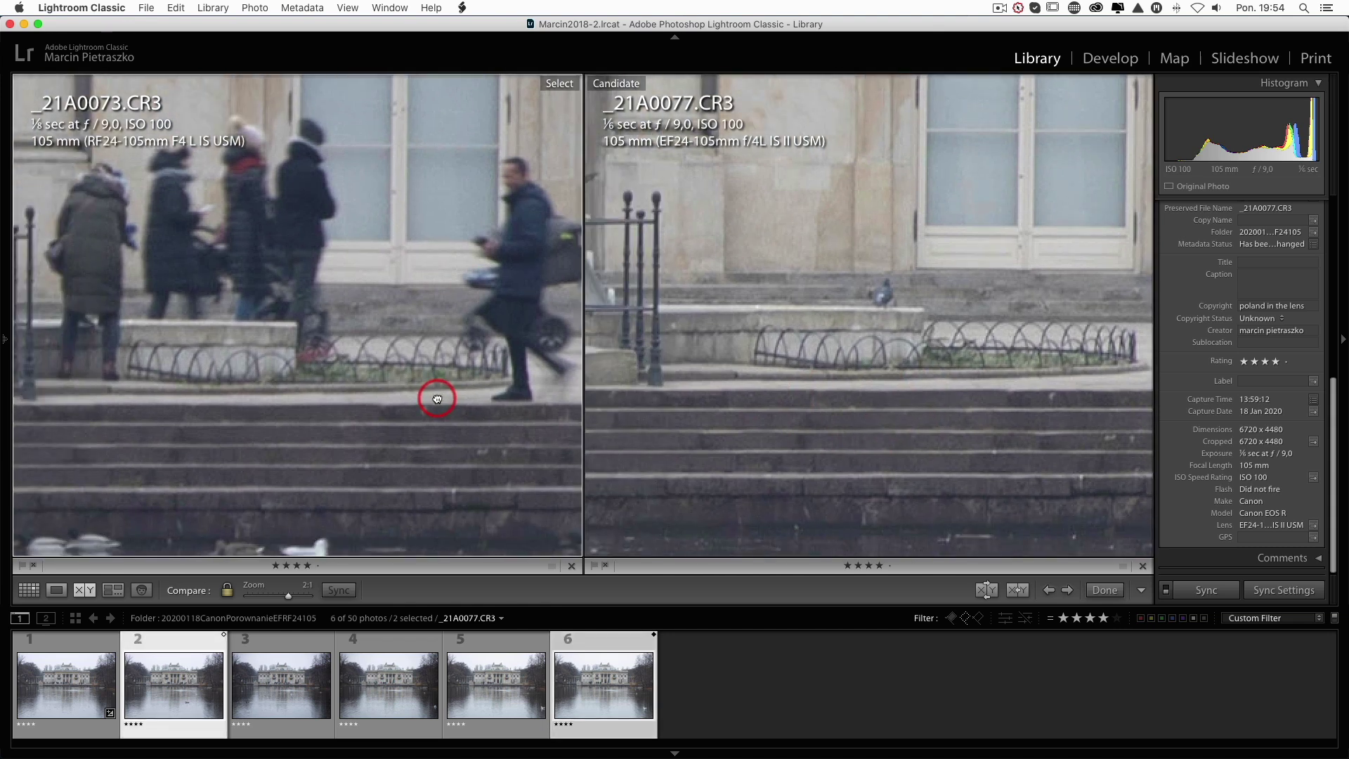
Step: Examine the Christmas tree, the railed pedestal and the palace waterfront beyond it in both f/9.0 shots
{"action": "left_click_drag", "start_coordinate": [327, 405], "coordinate": [449, 380]}
{"action": "left_click_drag", "start_coordinate": [218, 389], "coordinate": [413, 372]}
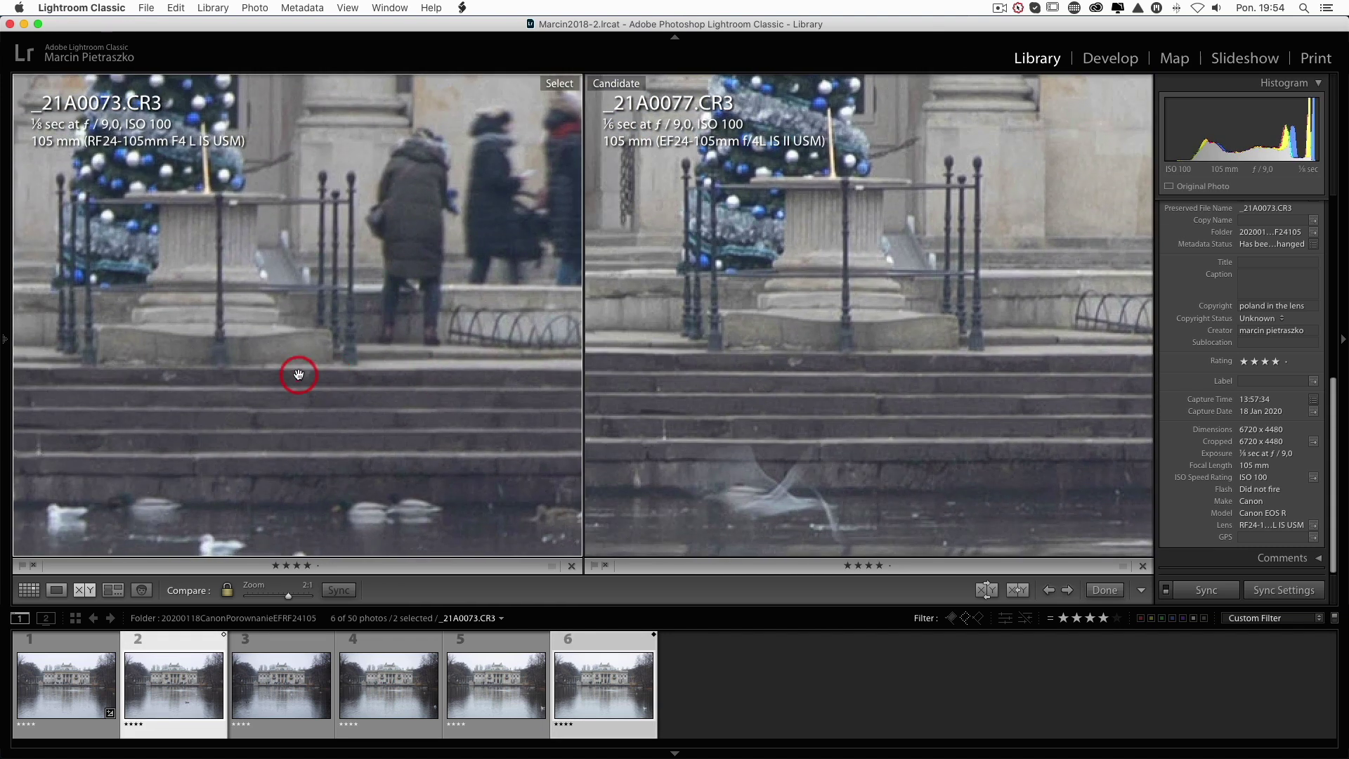
{"action": "left_click_drag", "start_coordinate": [298, 373], "coordinate": [425, 397]}
{"action": "left_click_drag", "start_coordinate": [269, 378], "coordinate": [465, 374]}
{"action": "left_click_drag", "start_coordinate": [329, 378], "coordinate": [367, 452]}
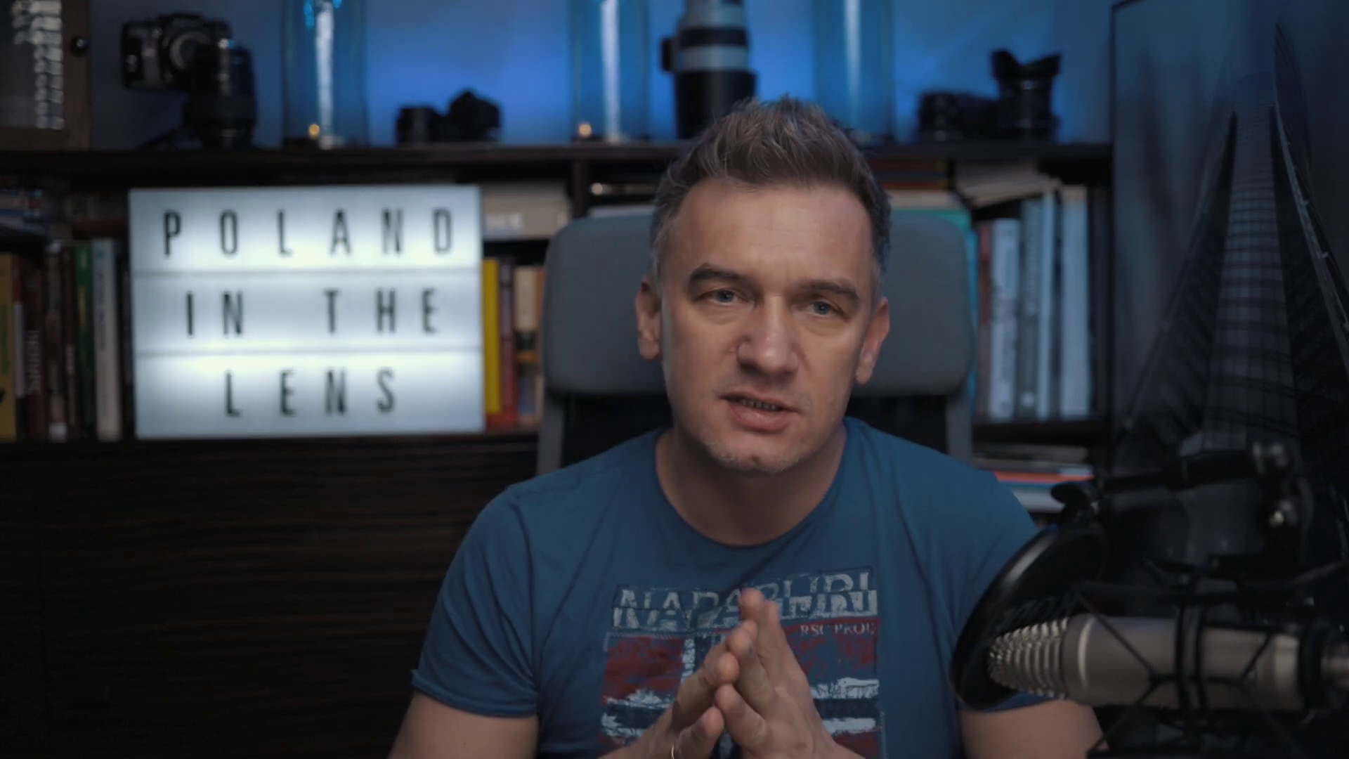